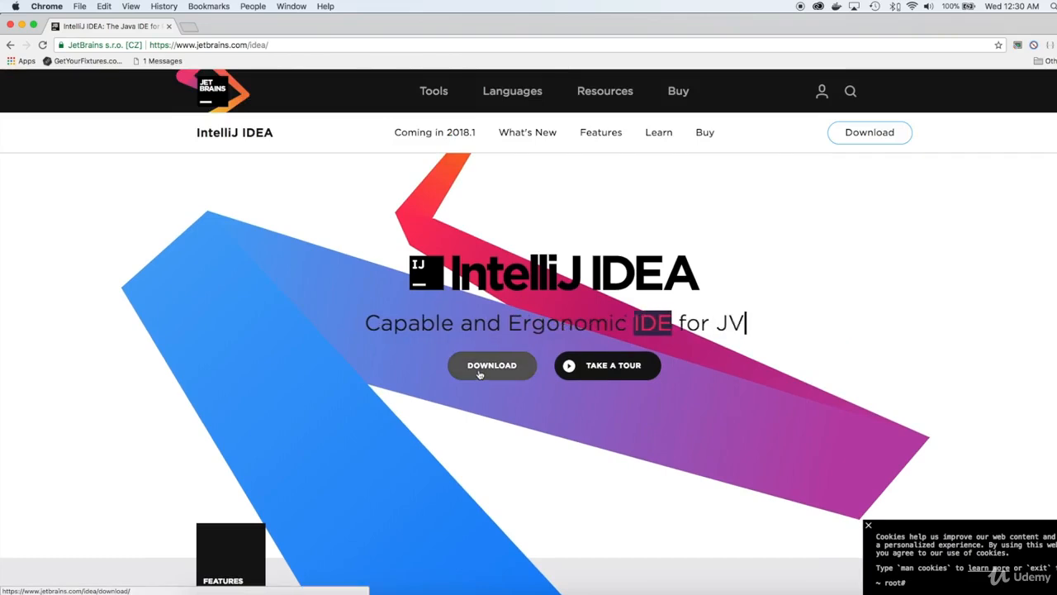
- Open the IntelliJ IDEA download page and dismiss the cookie notice
click(476, 377)
drag(434, 308, 806, 315)
click(868, 525)
scroll(793, 463, down, 3)
scroll(778, 462, up, 2)
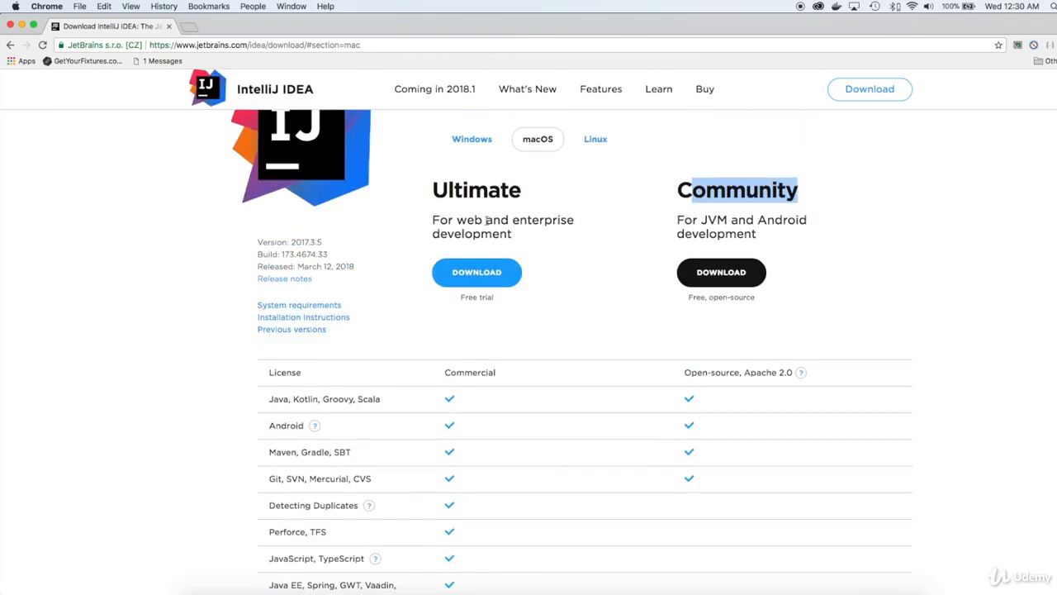
- Compare the Ultimate and Community editions, including their licenses and supported languages, frameworks and tools
drag(431, 197, 526, 200)
click(519, 197)
scroll(442, 200, down, 3)
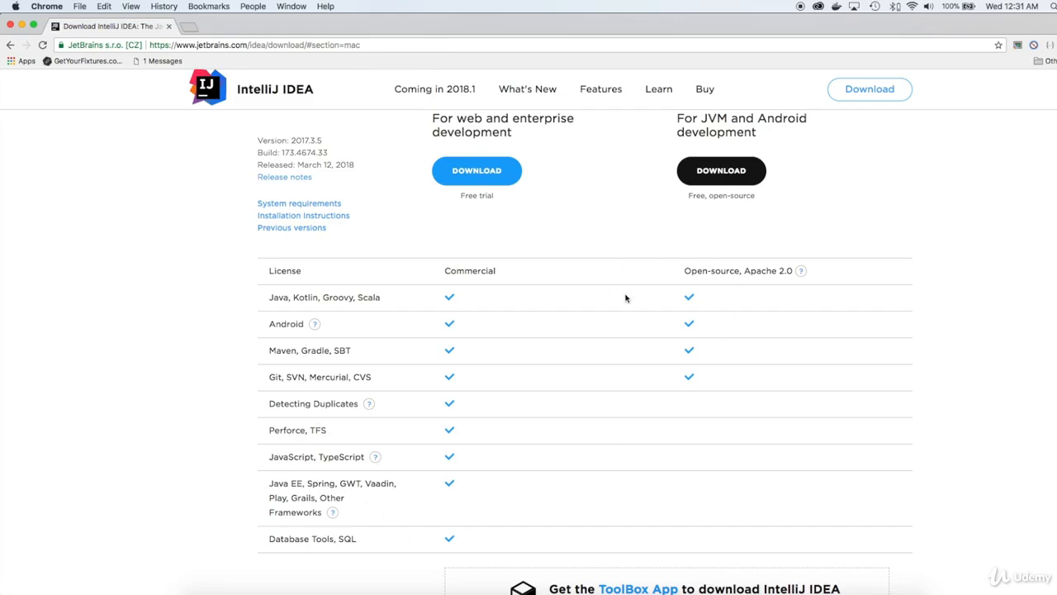
scroll(626, 299, up, 3)
scroll(626, 299, up, 2)
scroll(733, 302, down, 2)
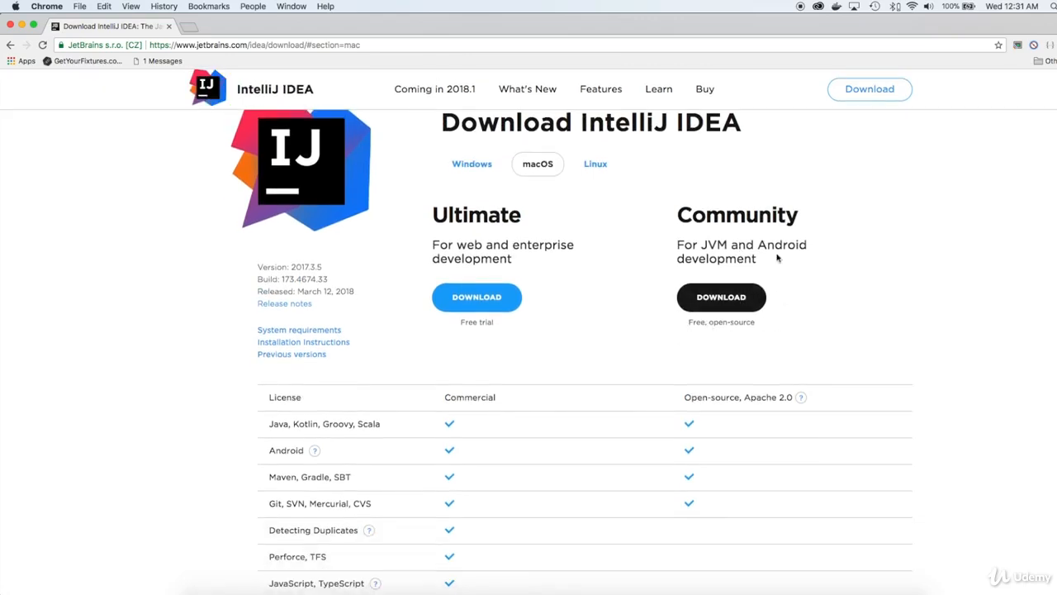
scroll(701, 322, up, 2)
scroll(700, 322, down, 3)
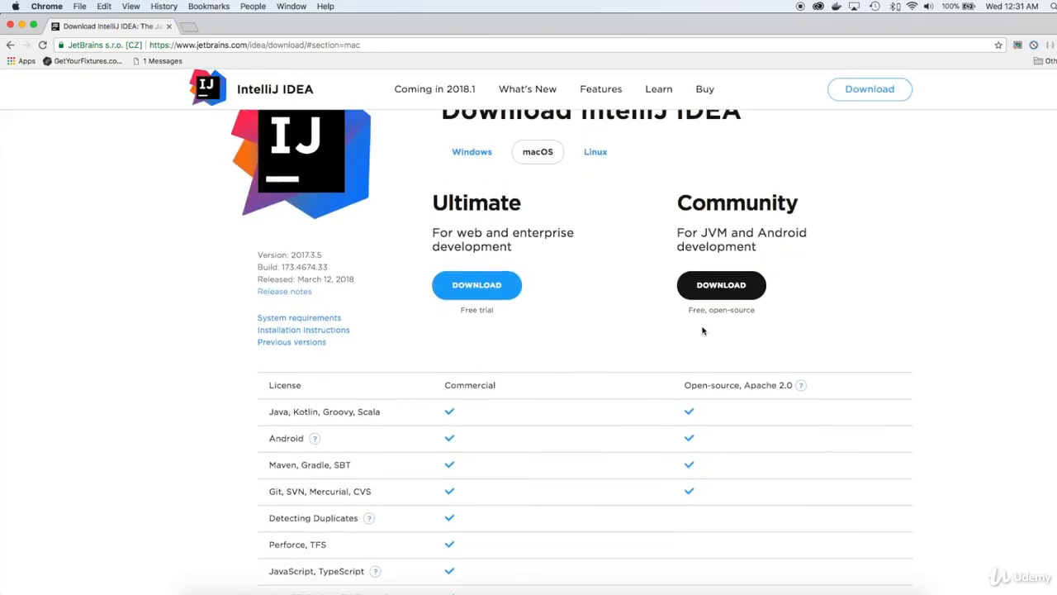
scroll(703, 331, up, 2)
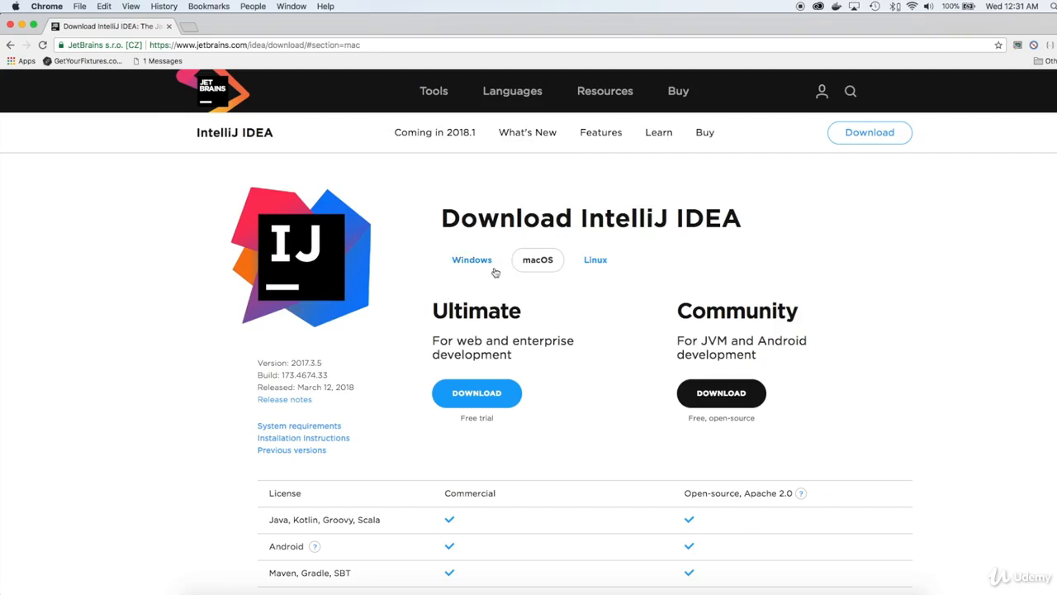
- Look through the Windows and Linux download options and return to the macOS downloads
click(463, 260)
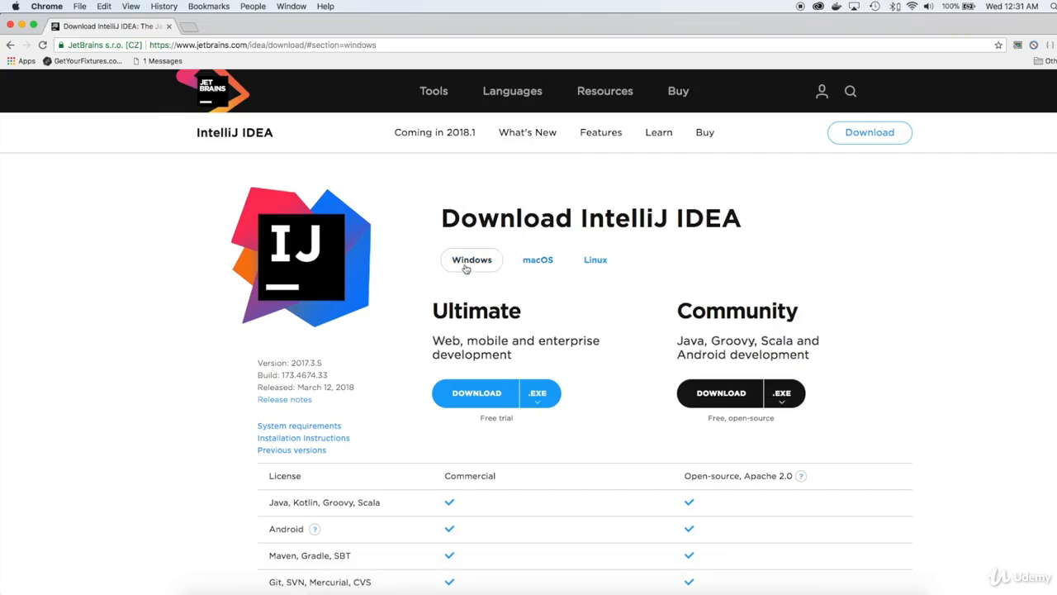
click(538, 261)
click(593, 260)
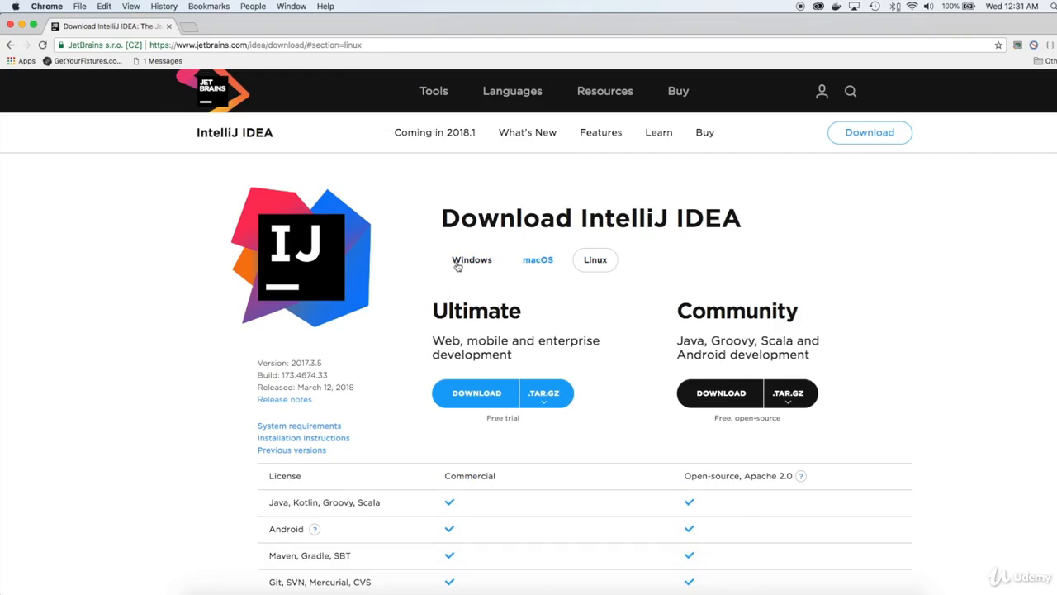
click(477, 266)
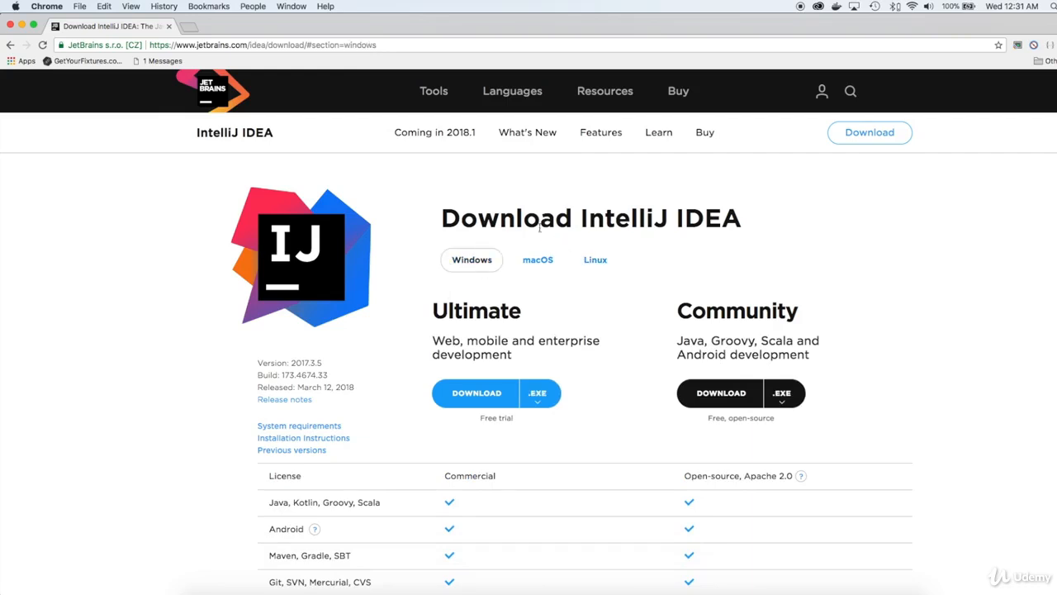
click(517, 263)
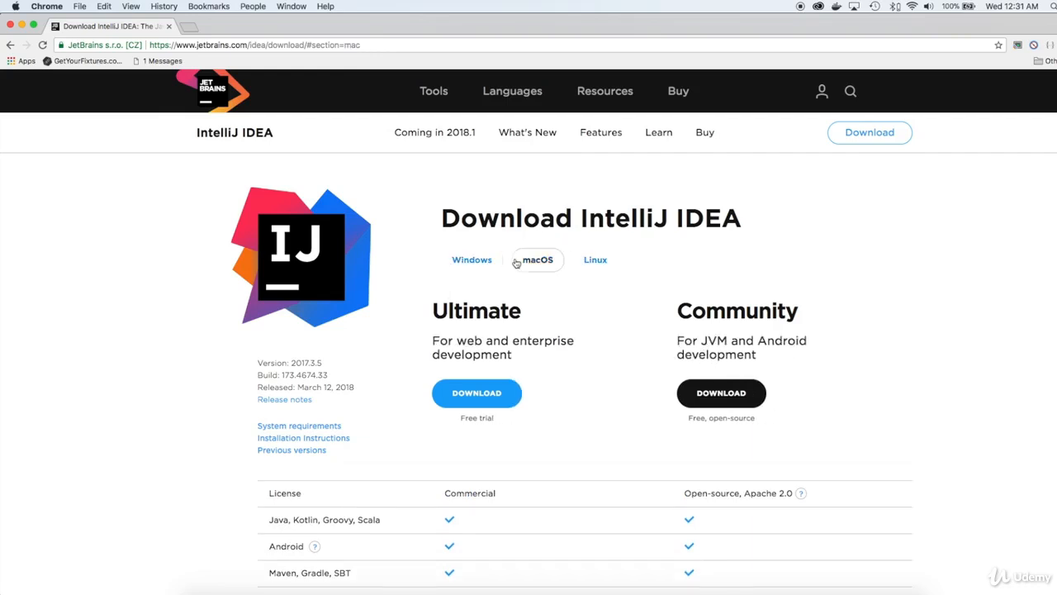
- Download the Community edition for macOS and show the downloaded ideaIC-2017.3.5.dmg in Finder
click(726, 404)
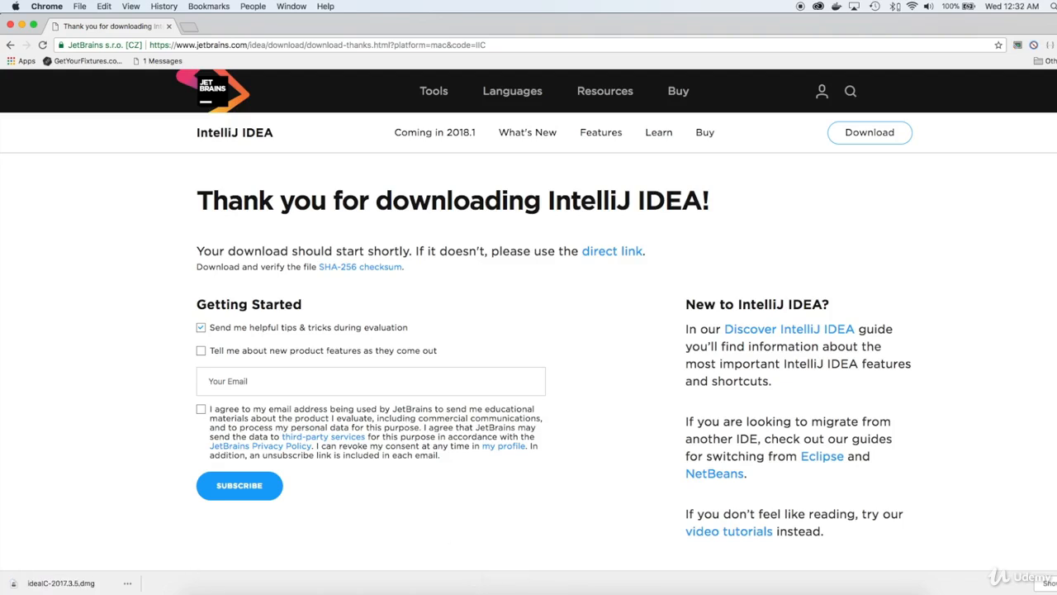
scroll(155, 555, down, 1)
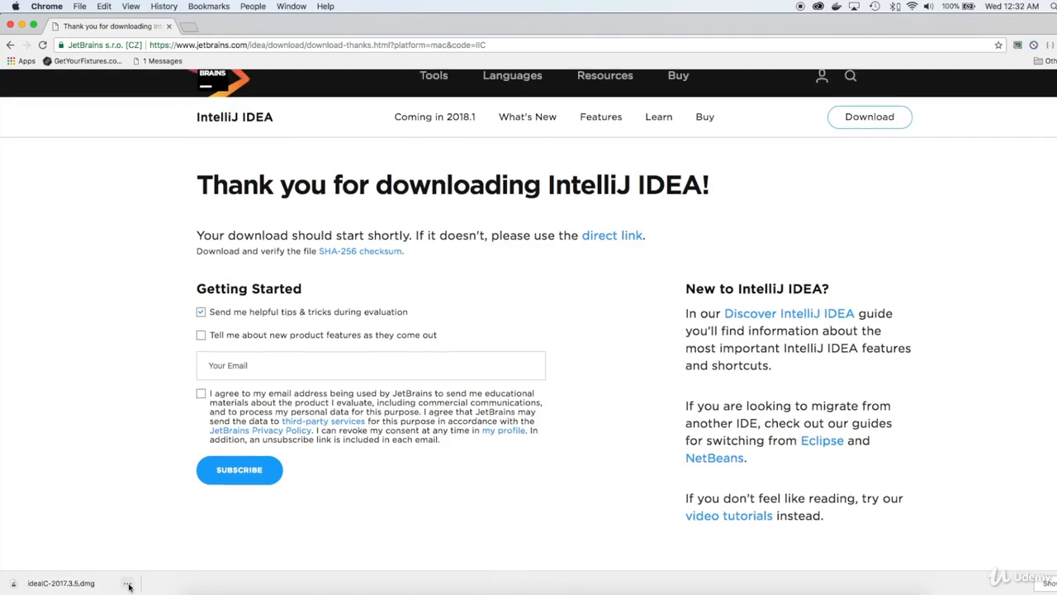
click(128, 583)
click(159, 552)
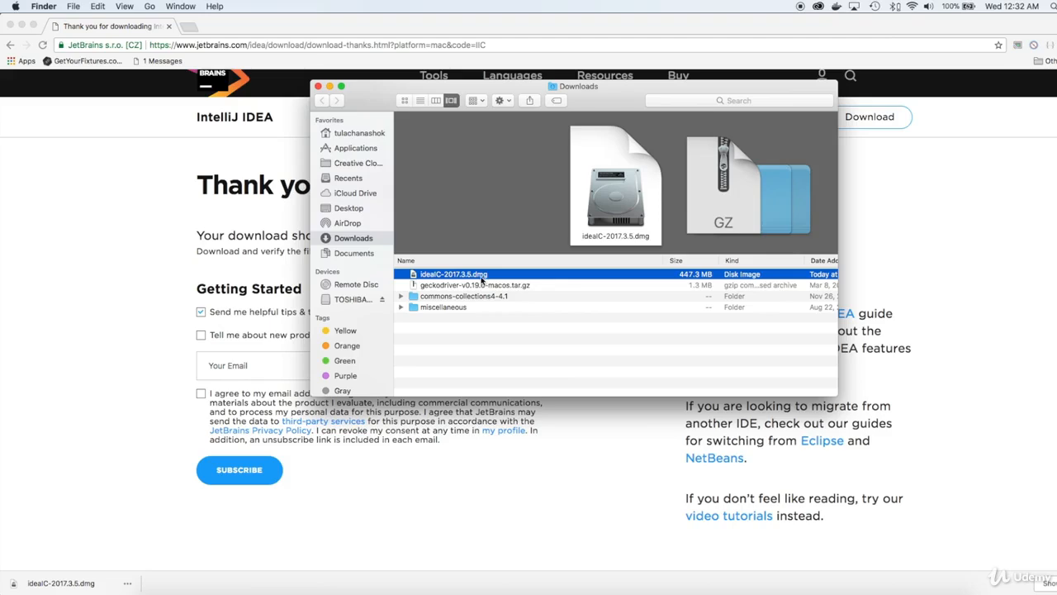
- Open the ideaIC-2017.3.5.dmg disk image from the Downloads folder
double_click(482, 281)
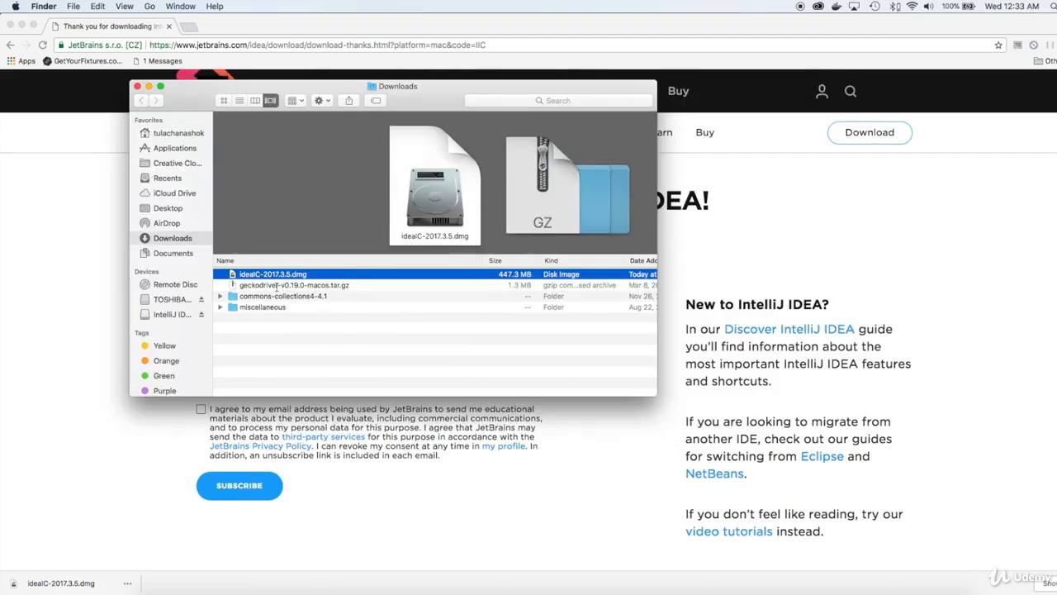
key(Down)
key(Up)
double_click(450, 187)
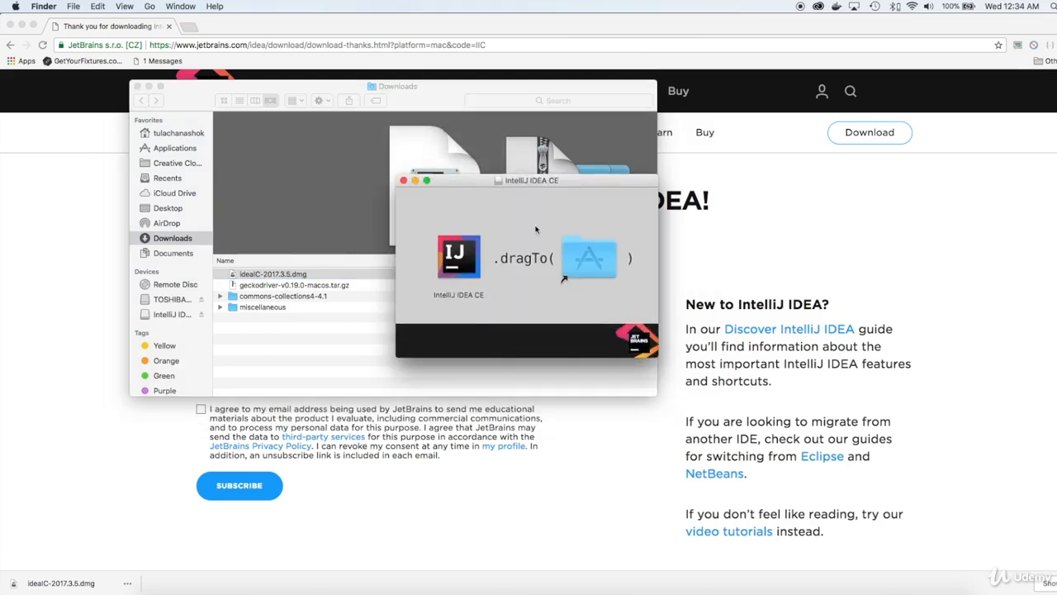
- Copy IntelliJ IDEA CE from the disk image into the Applications folder, replacing the older version
click(461, 257)
drag(527, 257, 598, 262)
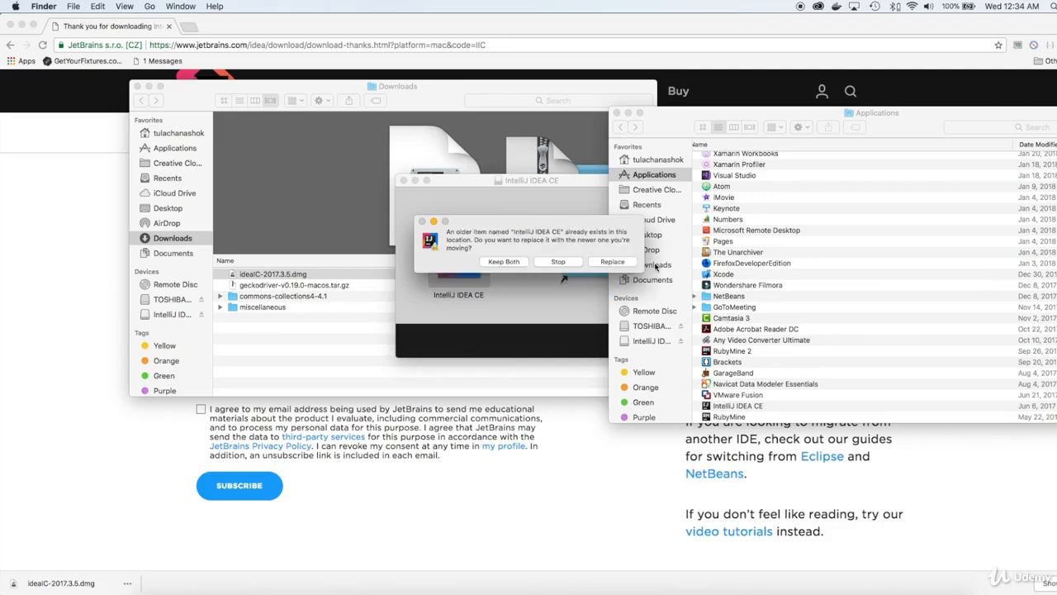
click(612, 261)
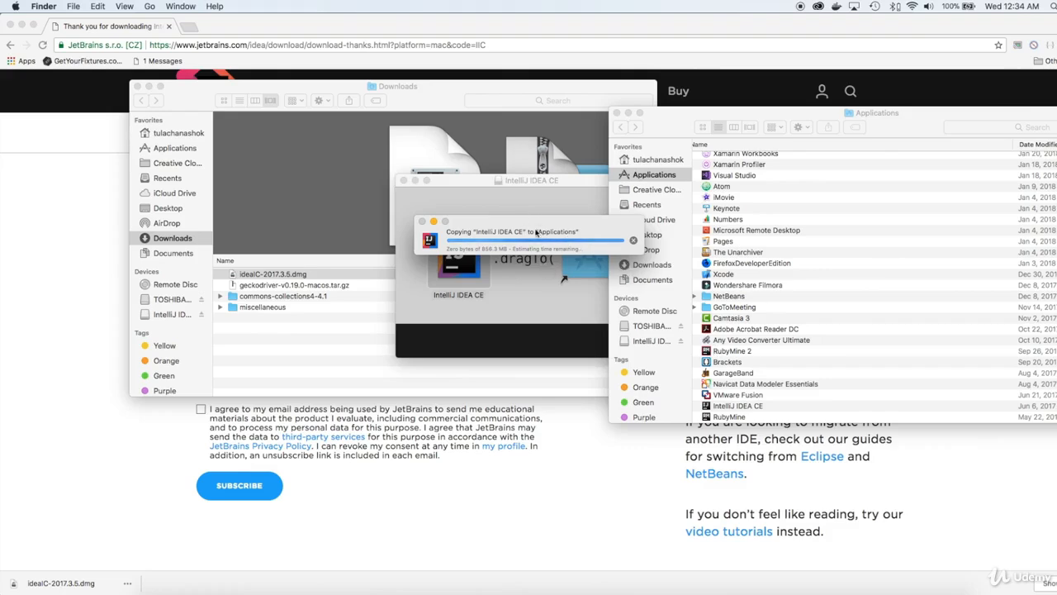
- Open the IntelliJ IDEA Features page in Chrome and read through the described features while the copy runs
click(589, 445)
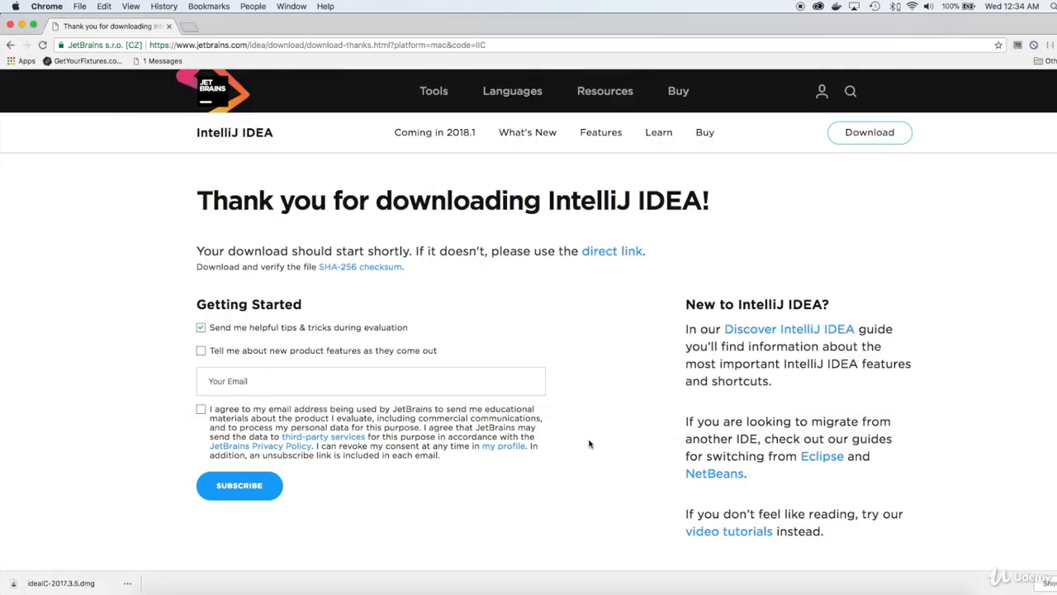
click(608, 134)
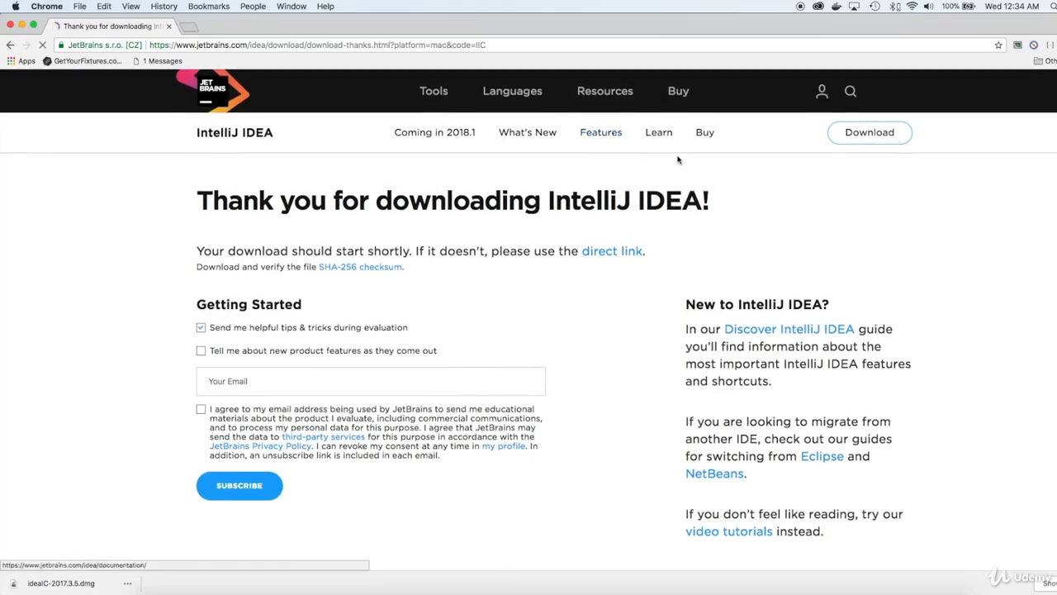
scroll(555, 322, down, 20)
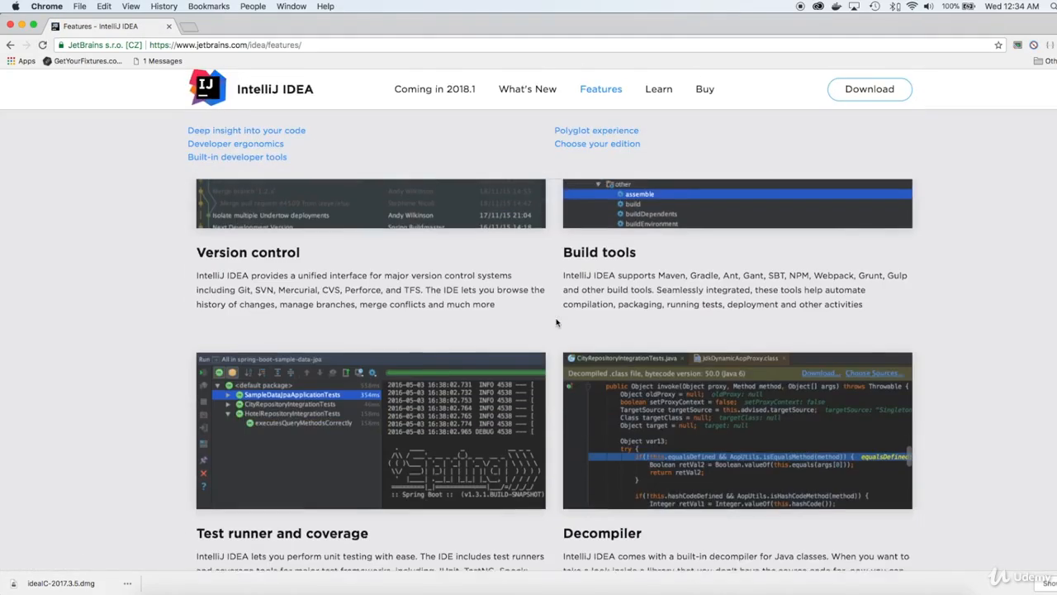
scroll(557, 322, up, 20)
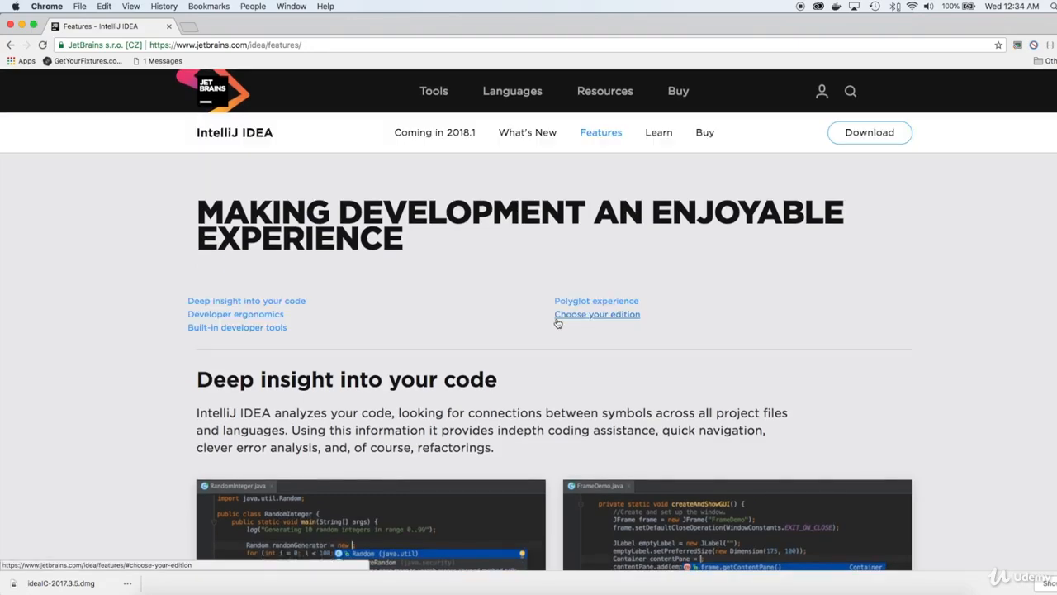
scroll(558, 323, down, 10)
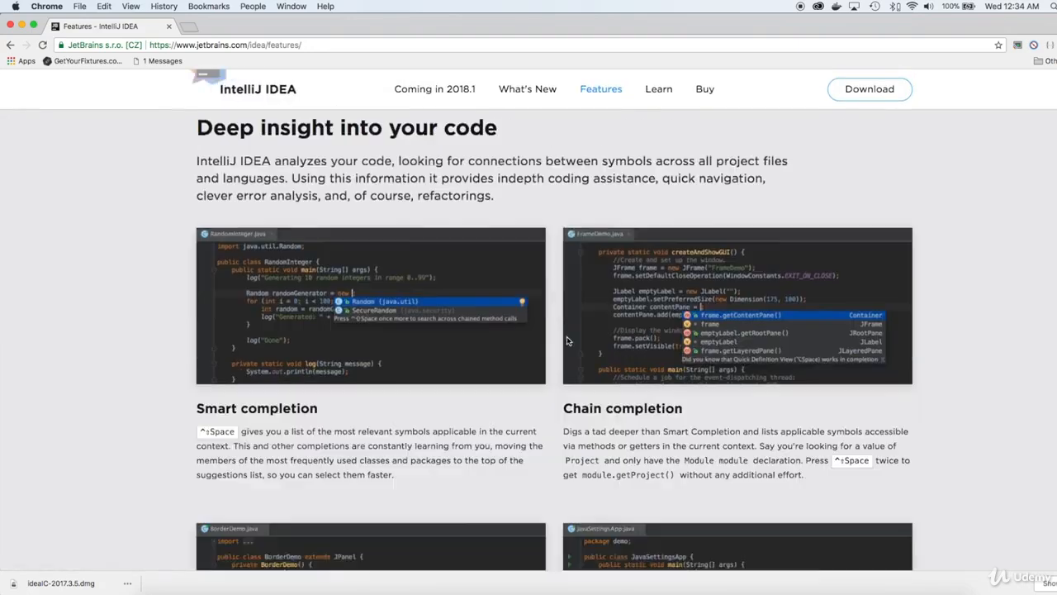
scroll(567, 337, down, 4)
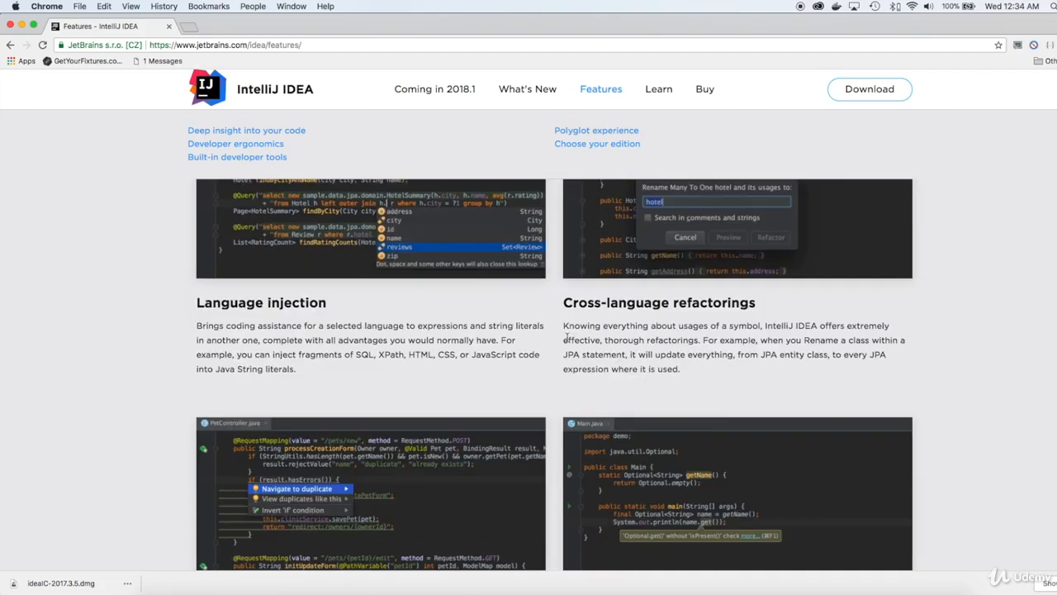
scroll(566, 338, down, 3)
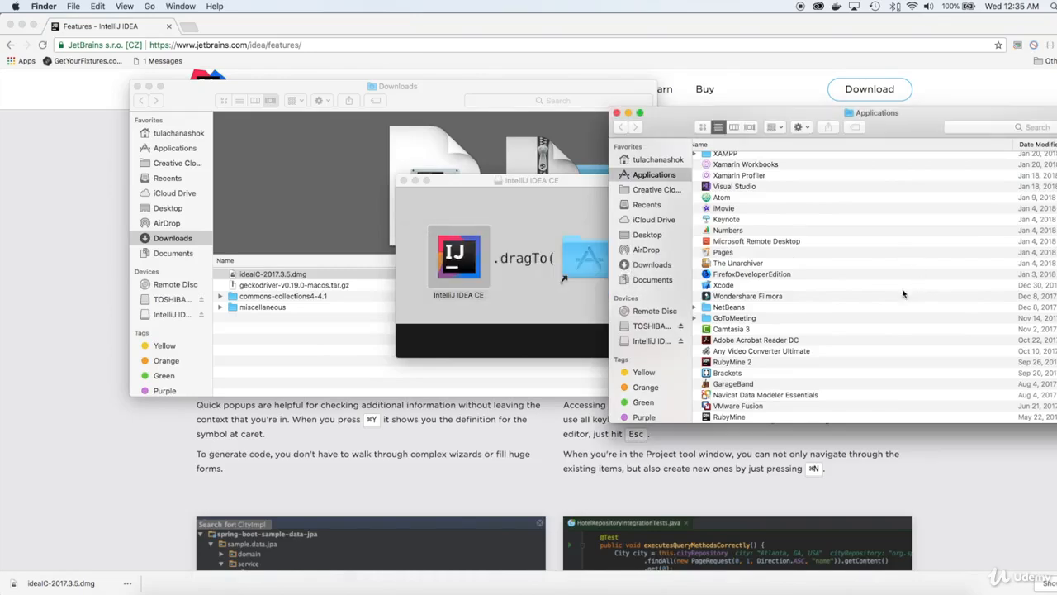
- Find IntelliJ IDEA CE in Finder's Applications folder, launch it, and allow the downloaded application to open
scroll(847, 306, down, 5)
scroll(846, 308, up, 6)
scroll(845, 308, up, 5)
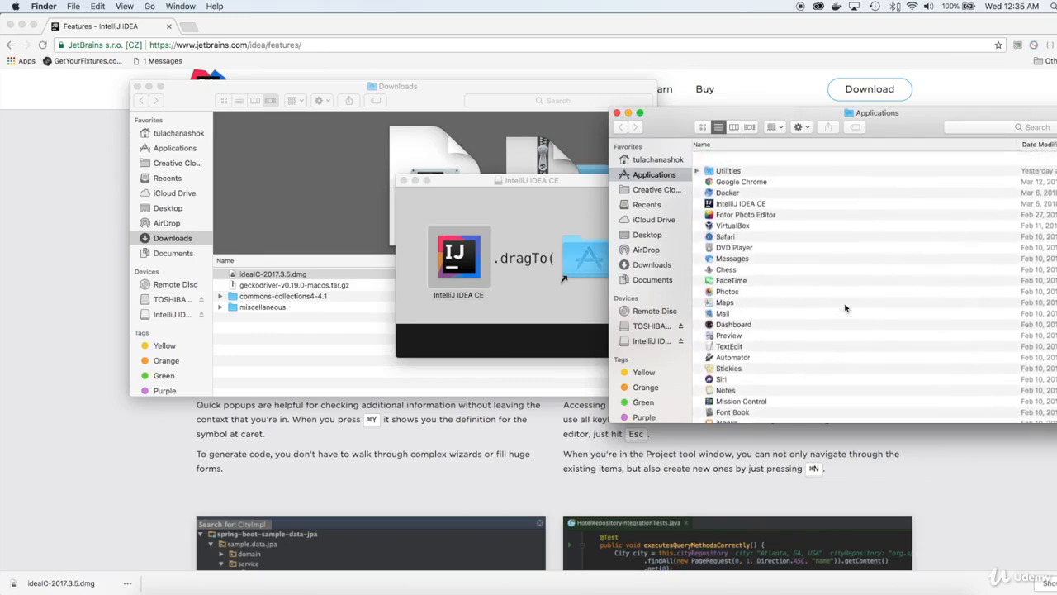
scroll(845, 308, down, 5)
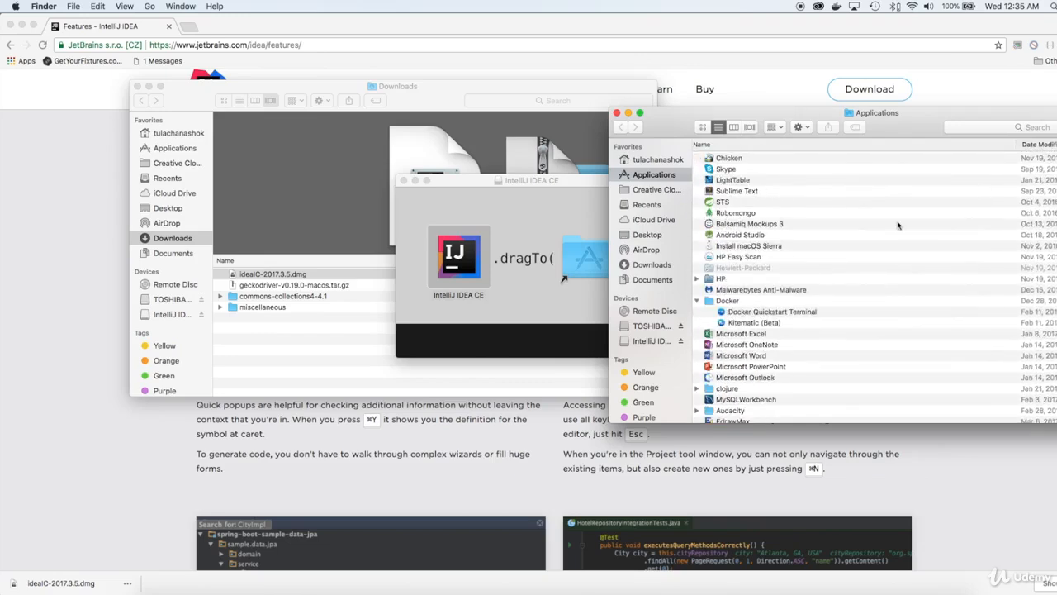
scroll(907, 224, up, 1)
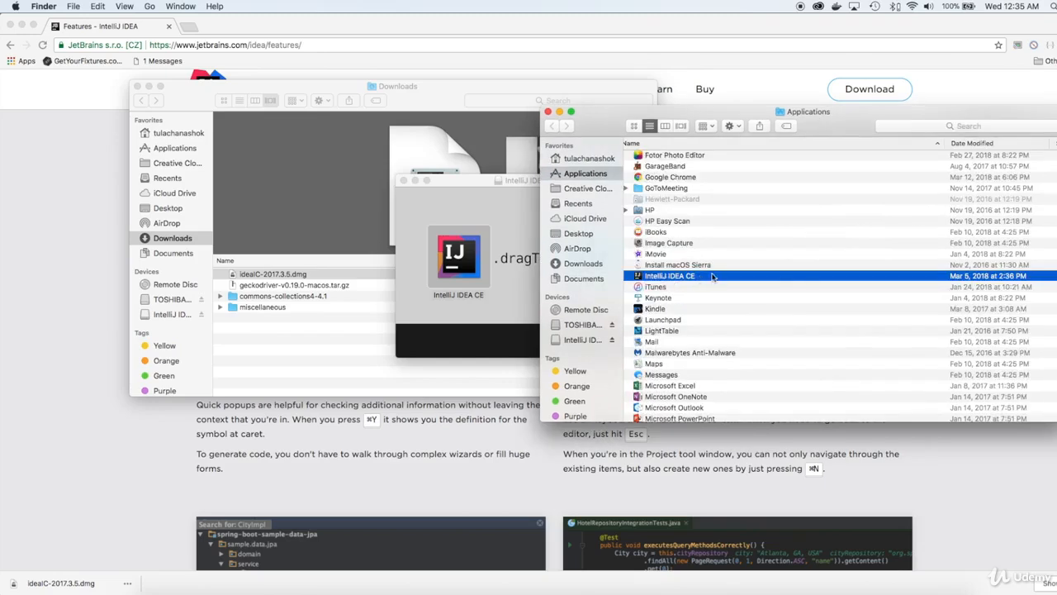
double_click(716, 277)
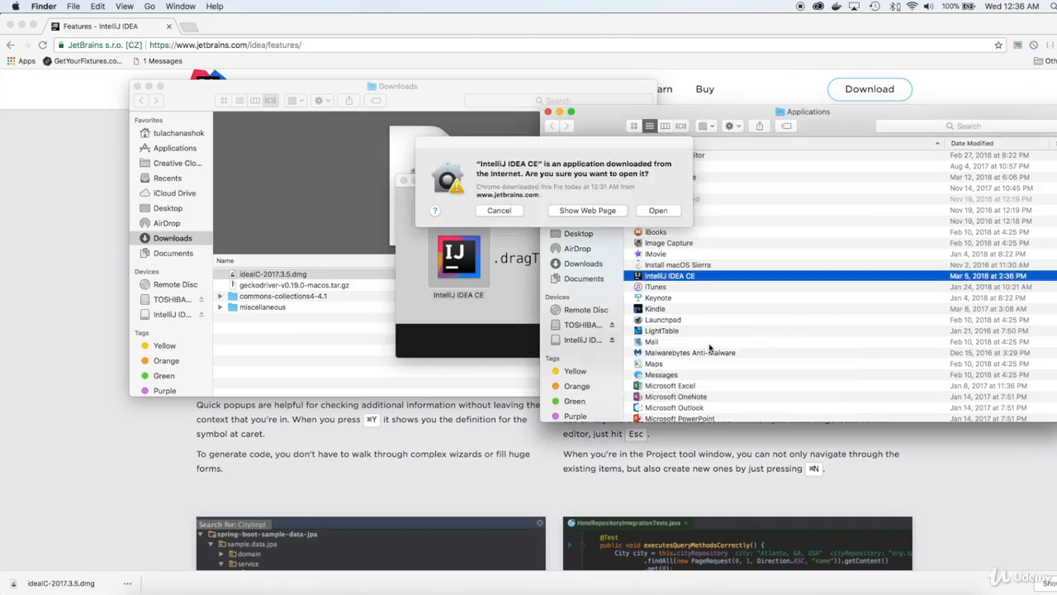
drag(632, 142, 706, 175)
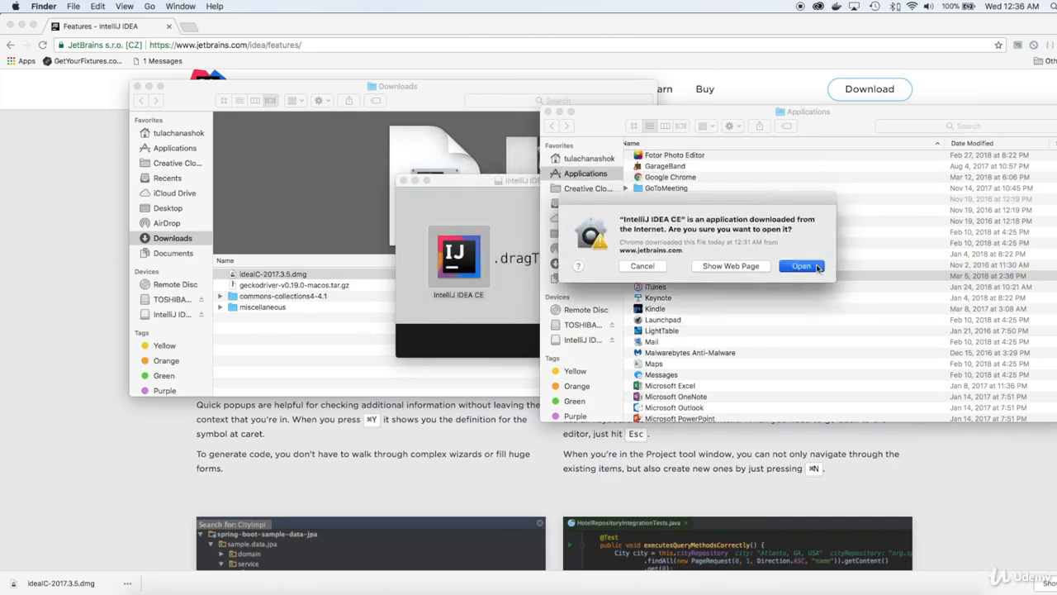
click(728, 242)
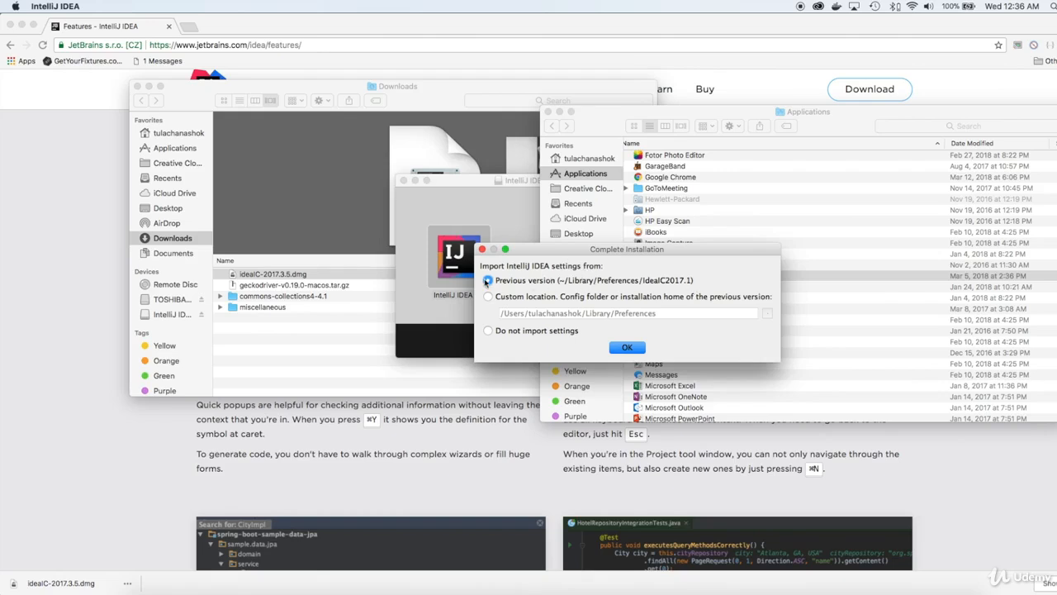
- Import settings from the previous version and accept the data sharing options without sending anonymous usage statistics
click(627, 347)
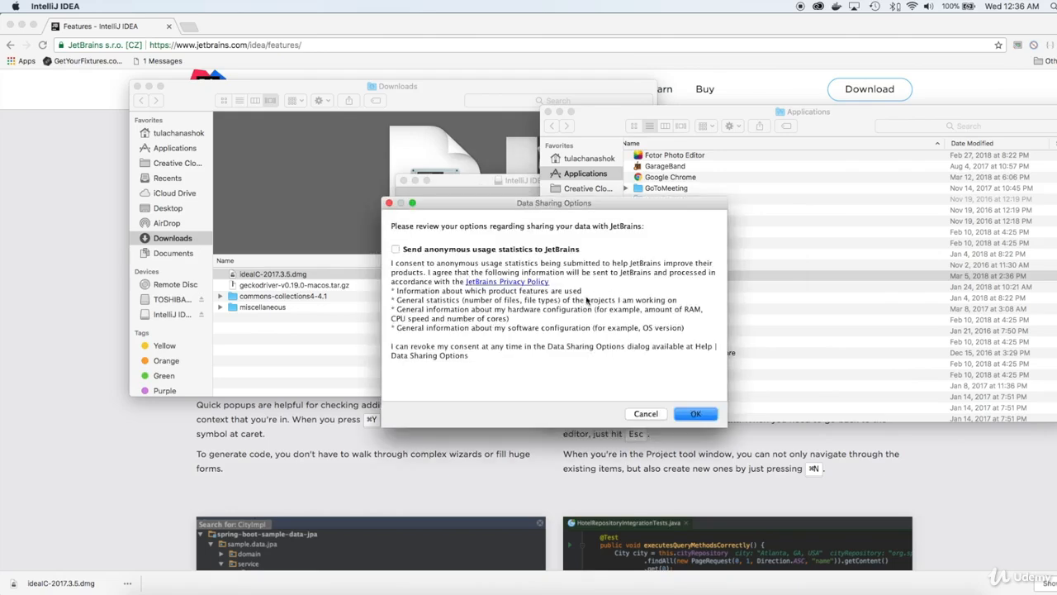
click(695, 414)
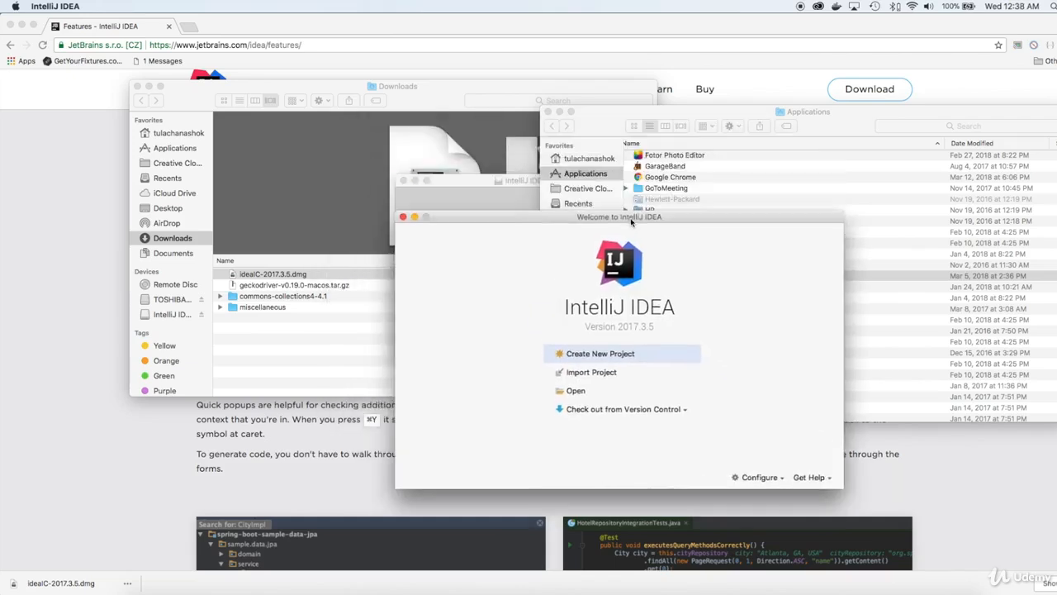
drag(517, 162, 552, 159)
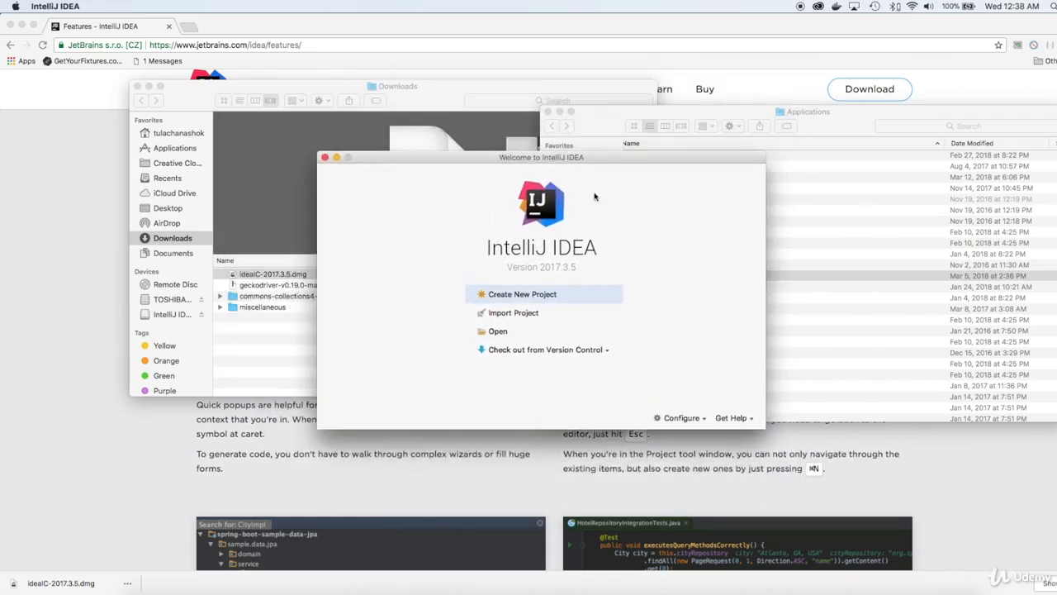
- Open the file chooser for importing a project and cancel it
click(524, 314)
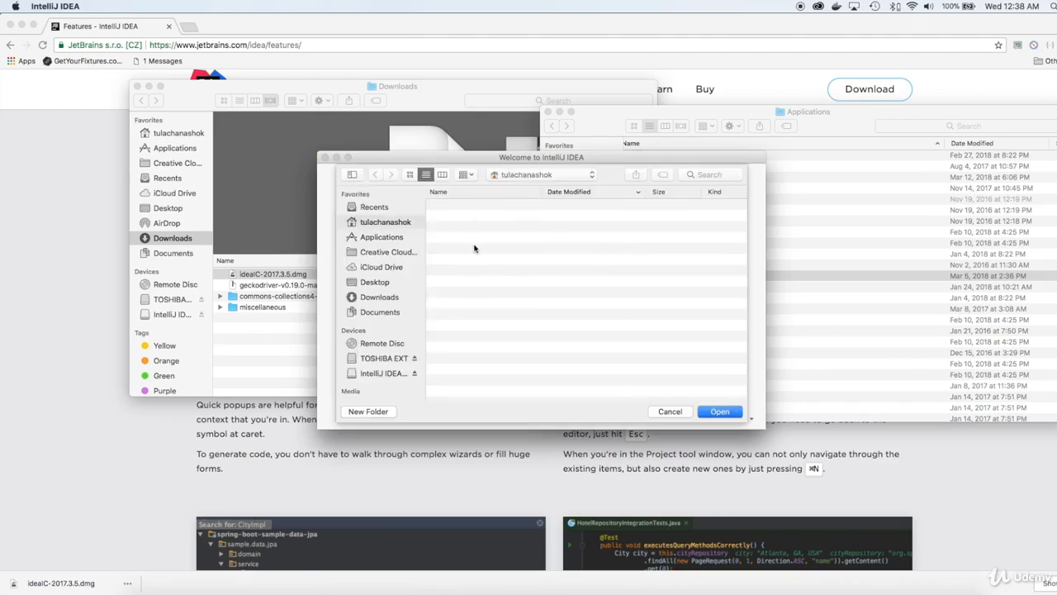
click(670, 411)
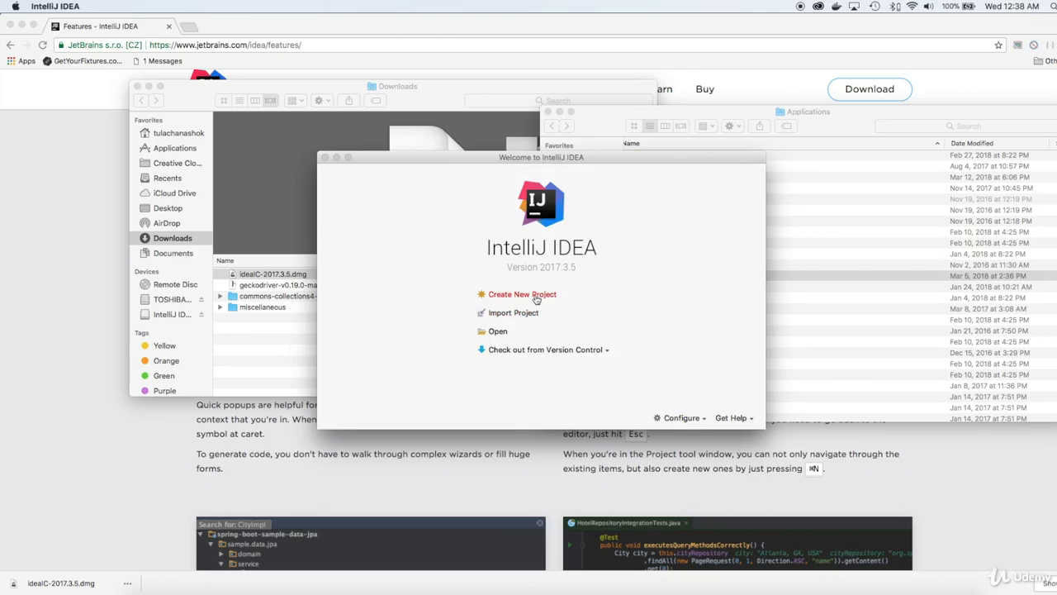
- Start a new Java project and add the jdk1.8.0_131.jdk folder from JavaVirtualMachines as a project SDK
click(536, 300)
click(537, 299)
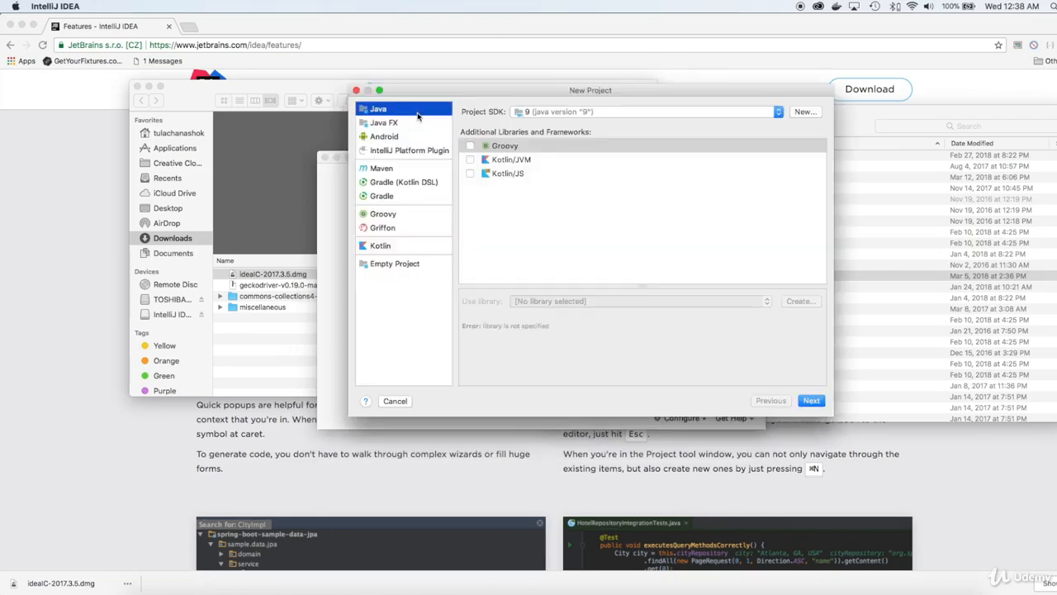
click(568, 113)
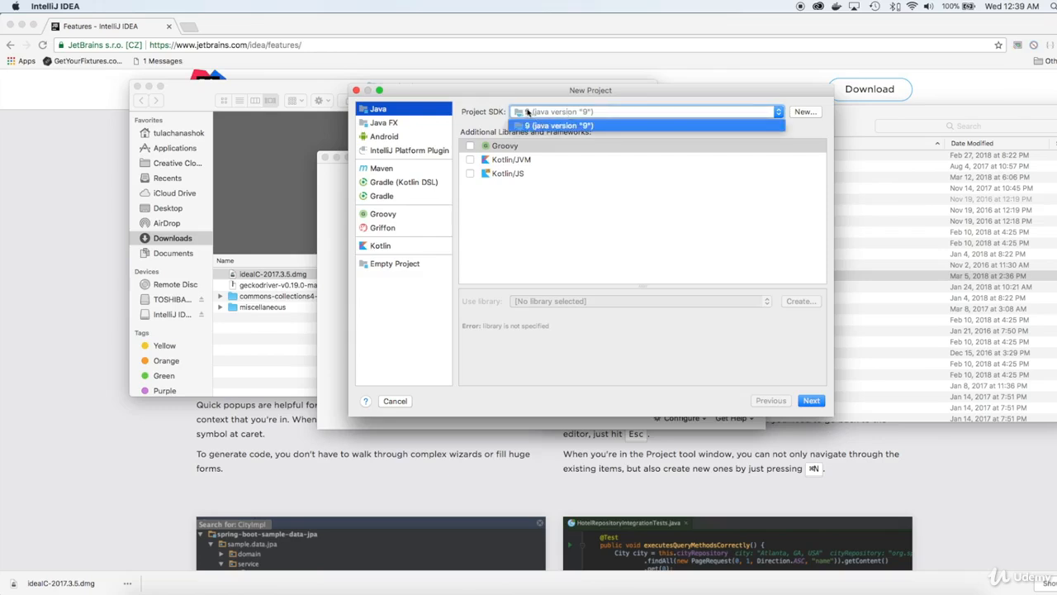
click(810, 114)
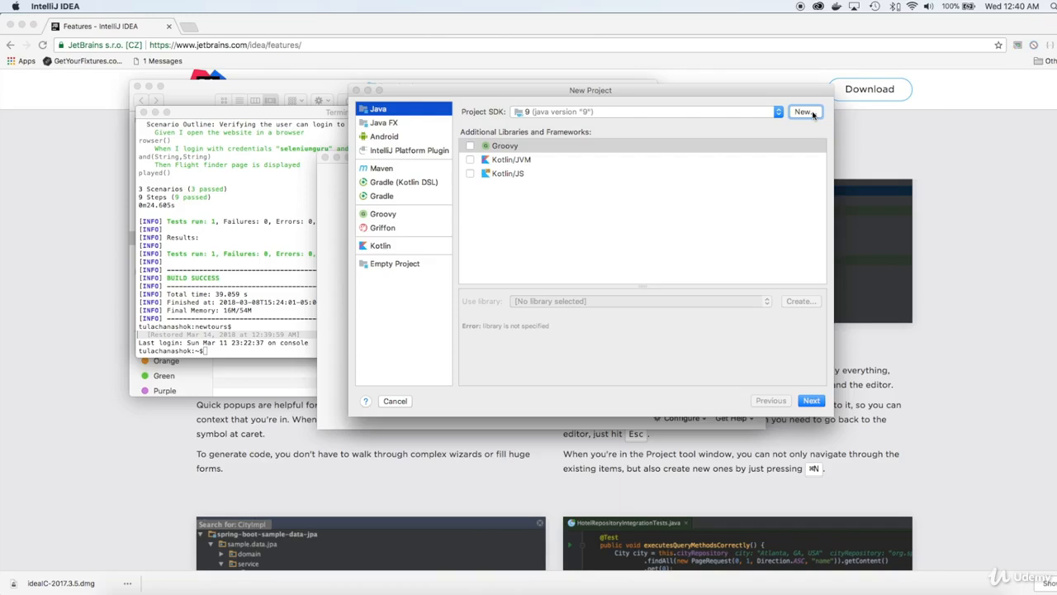
click(803, 112)
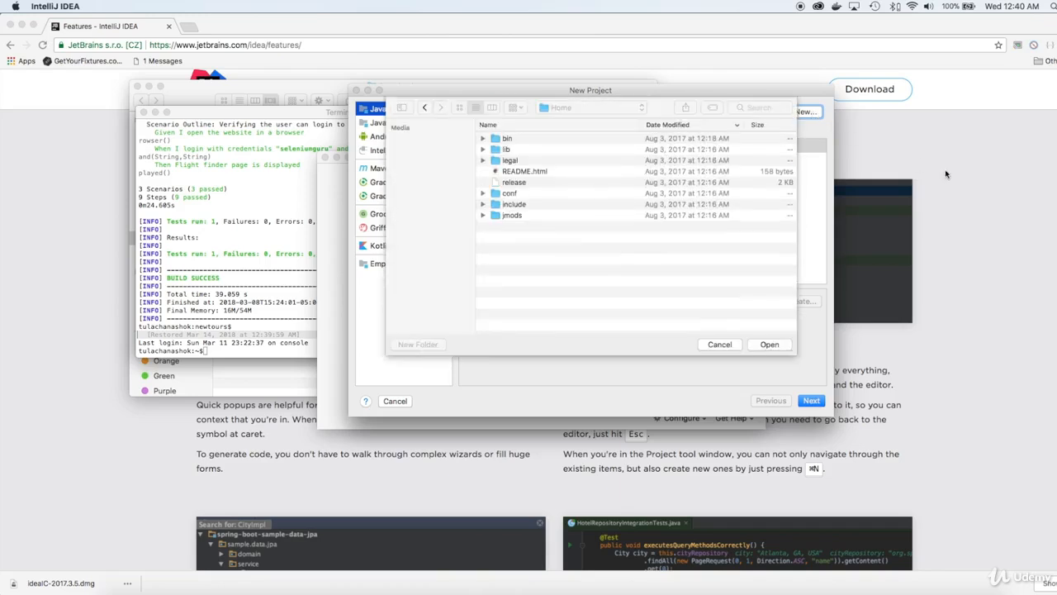
click(611, 110)
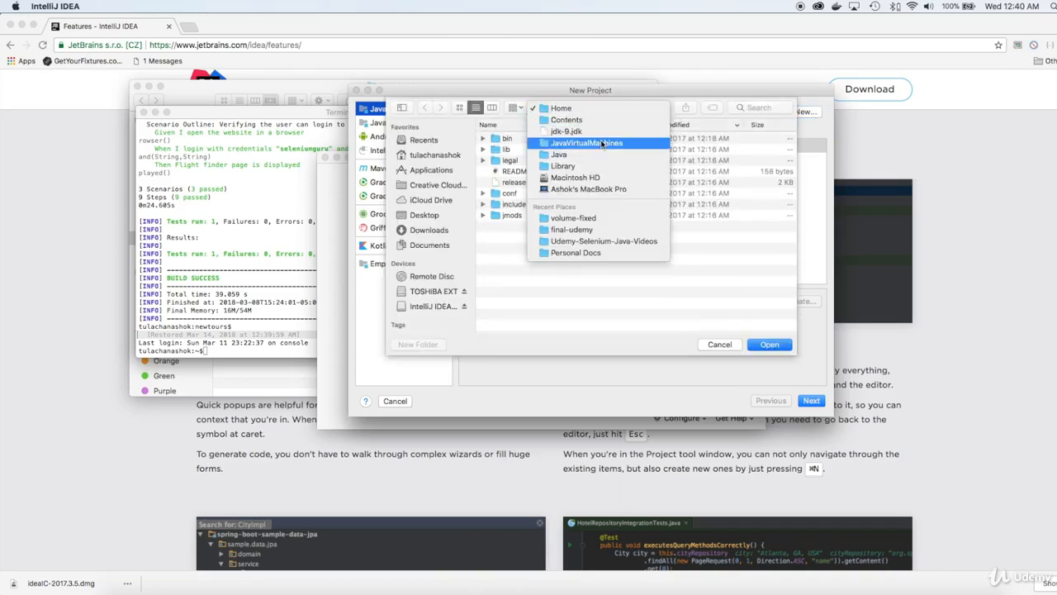
click(603, 144)
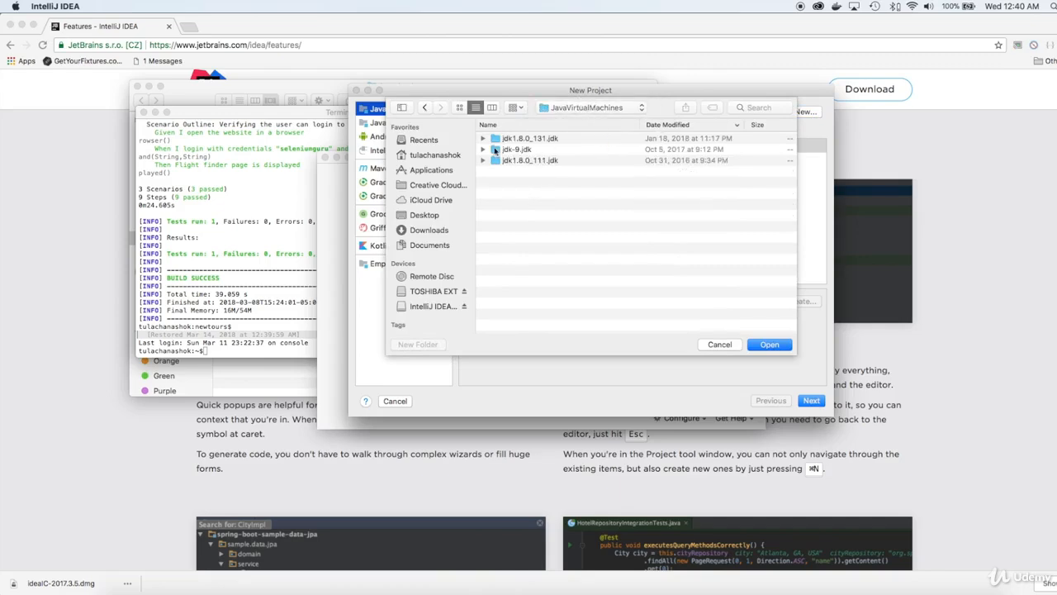
click(484, 139)
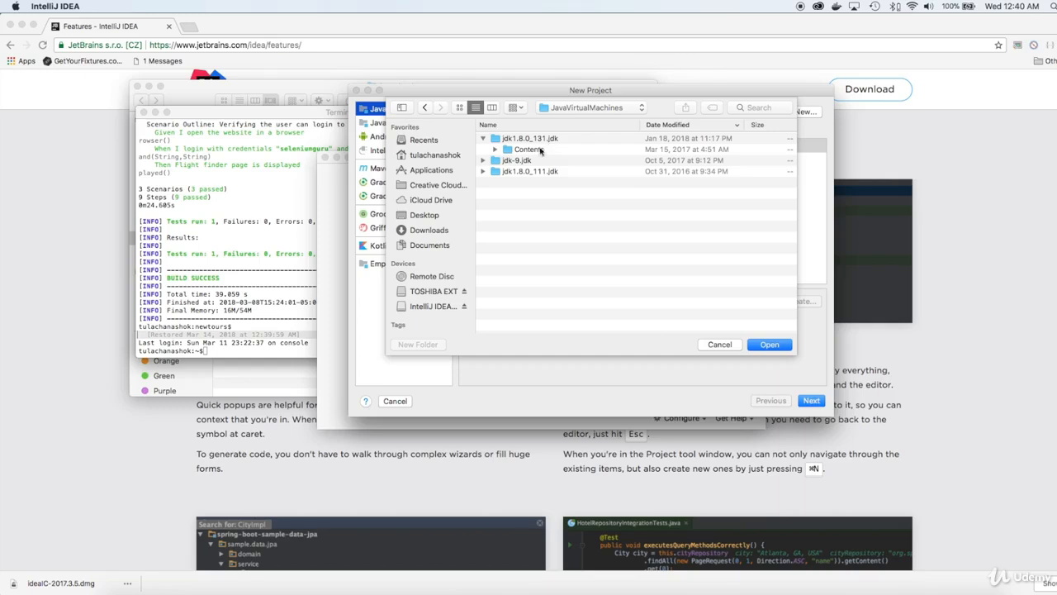
click(533, 142)
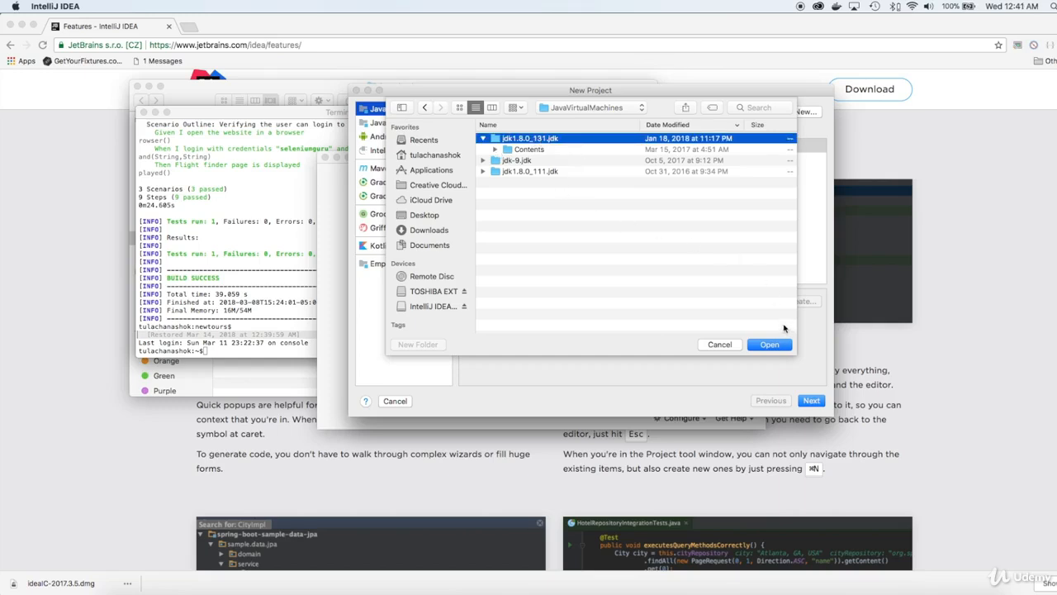
click(772, 346)
- Choose the project SDK, skip the project template, and create the project with the name JavaProject
click(569, 111)
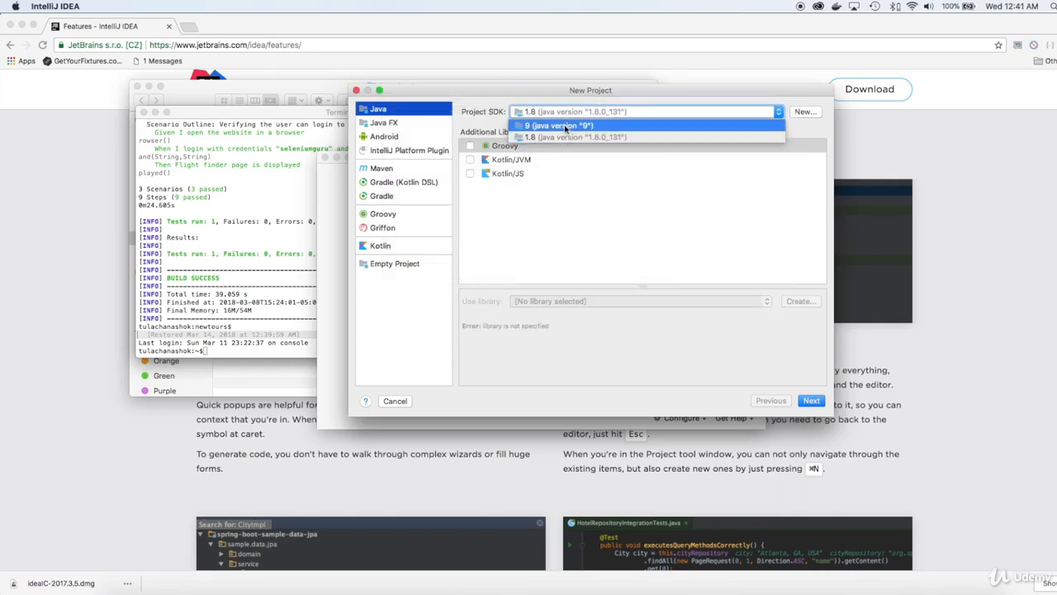
click(570, 138)
key(Return)
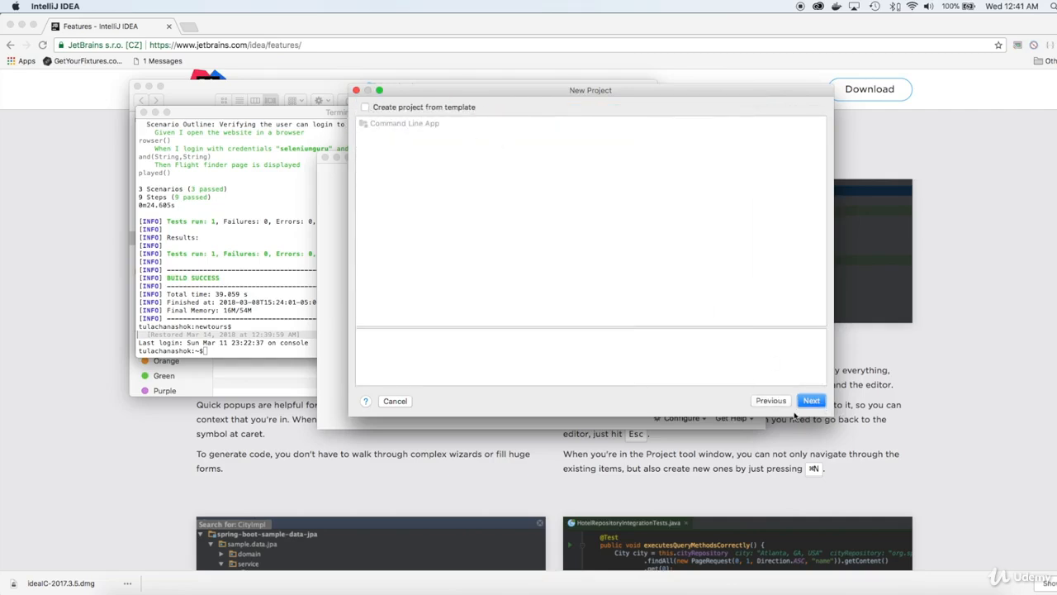
click(812, 401)
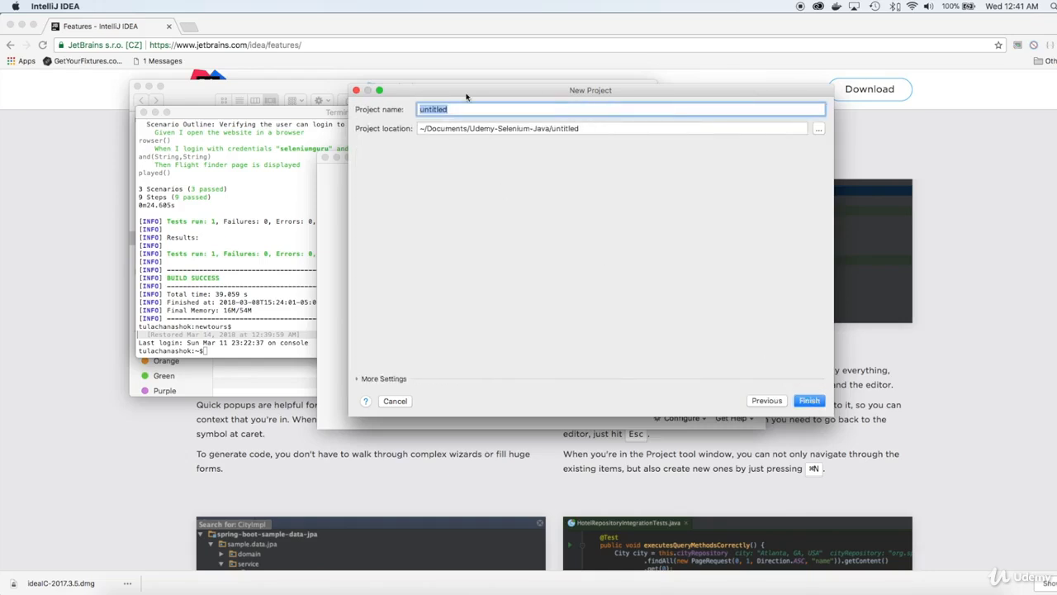
text(JavaProject)
click(812, 401)
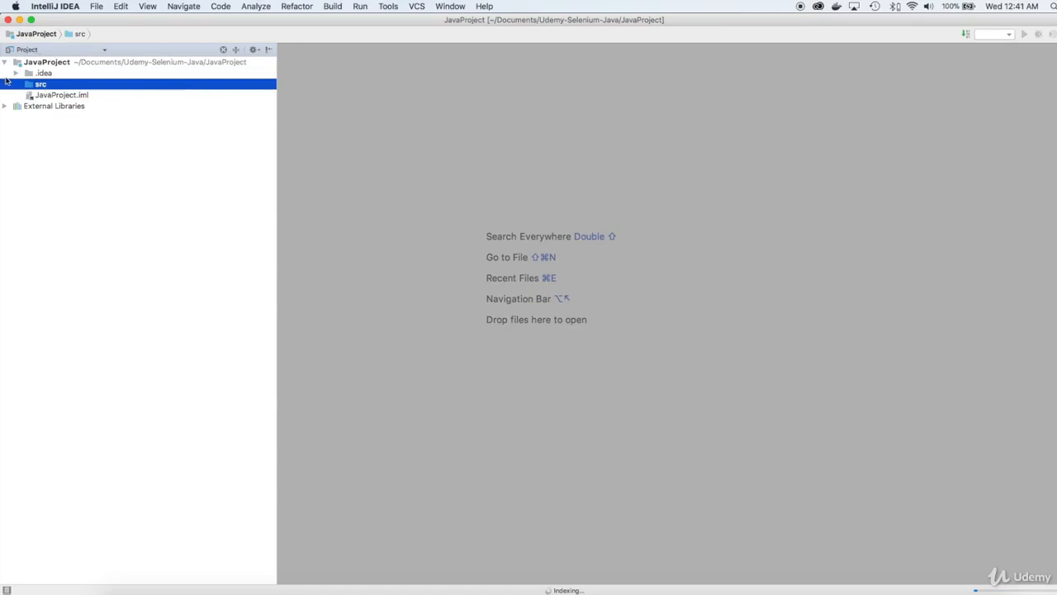
- Expand External Libraries in the project tree and check which JDK JavaProject uses
click(4, 107)
click(4, 106)
click(16, 118)
click(63, 107)
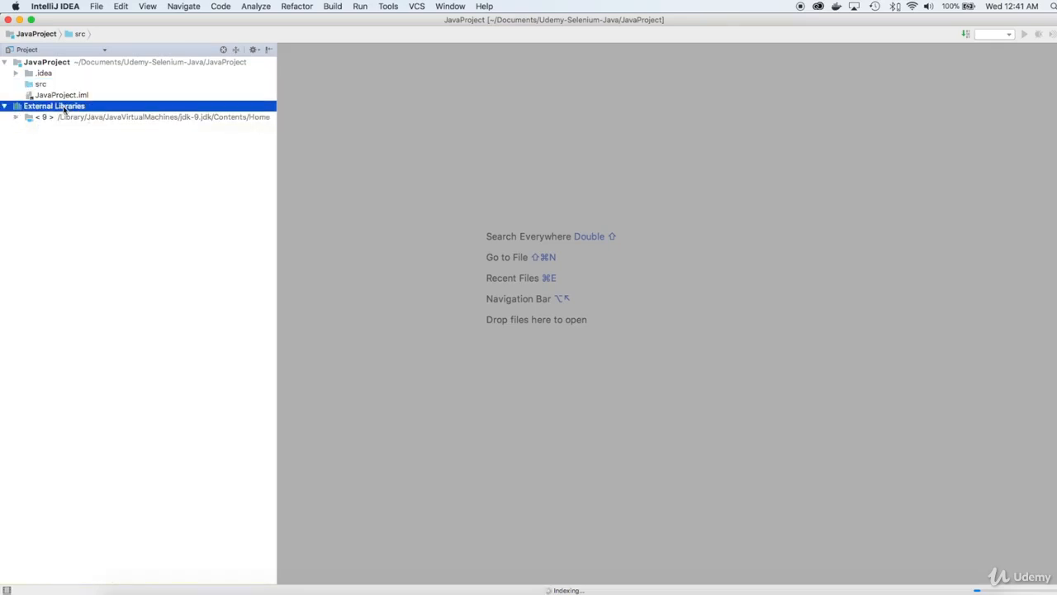
click(103, 120)
click(129, 65)
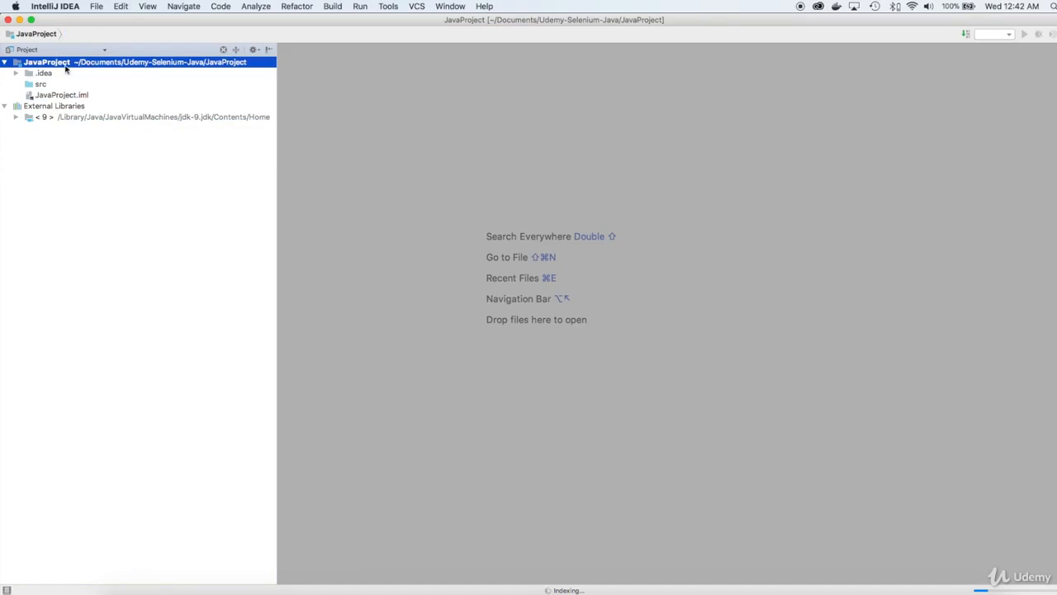
- Set the project SDK of JavaProject to 1.8 (java version "1.8.0_131") in Project Structure and apply it
click(94, 6)
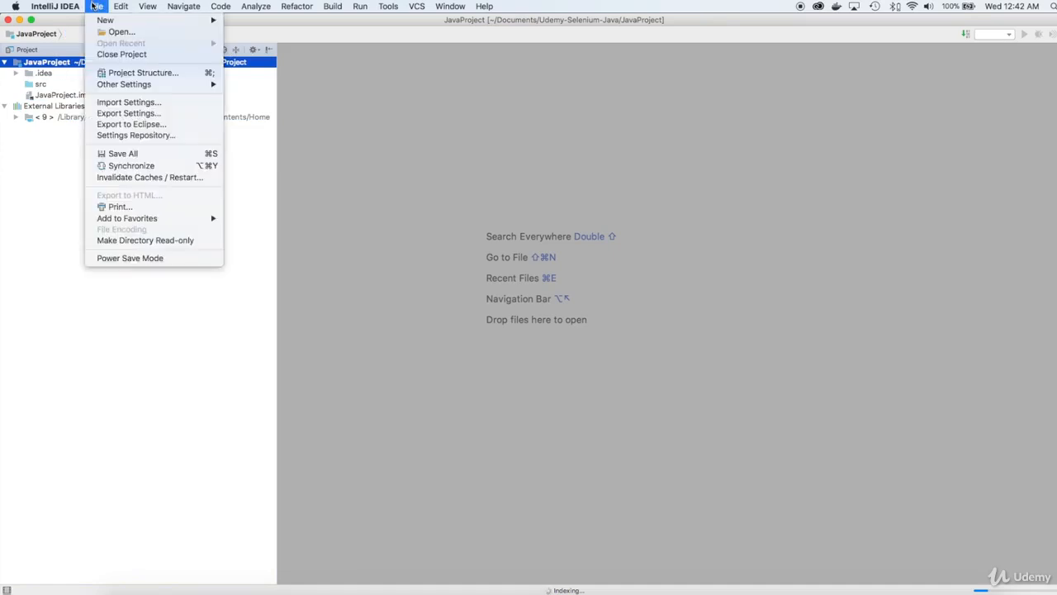
click(143, 75)
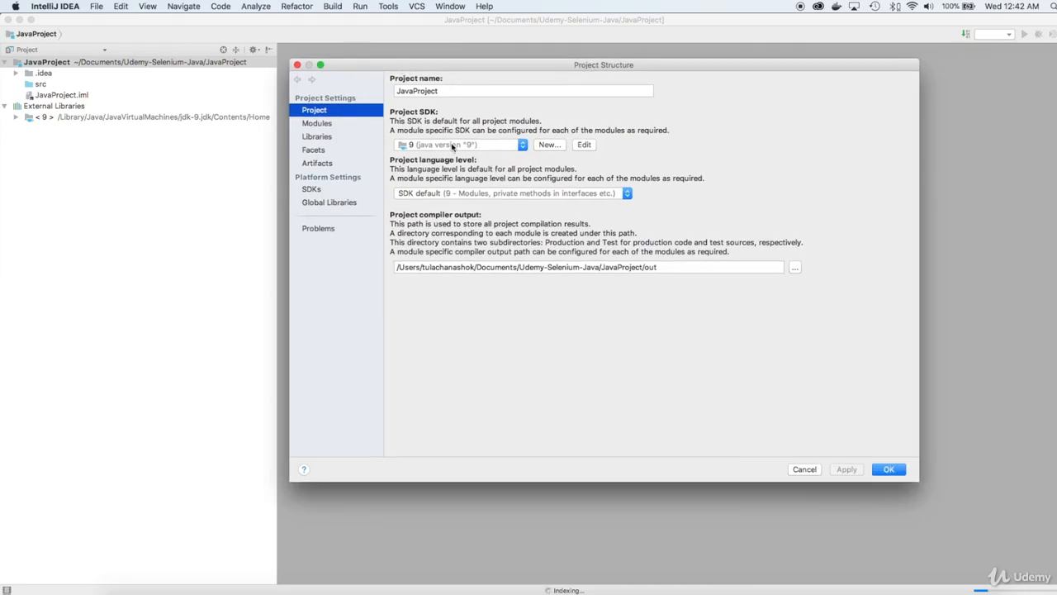
click(452, 147)
click(454, 169)
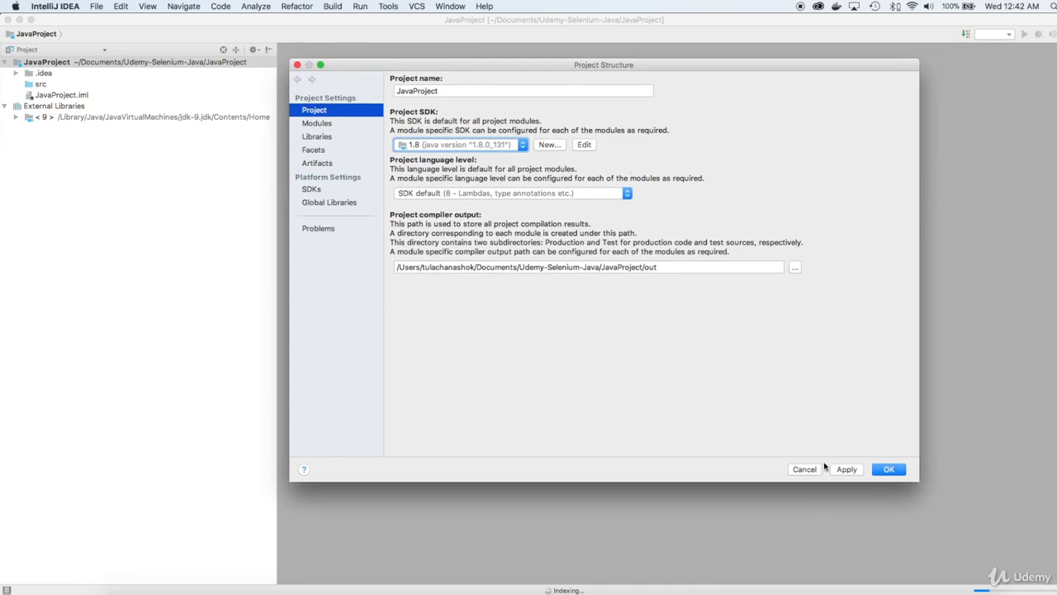
click(847, 469)
click(888, 467)
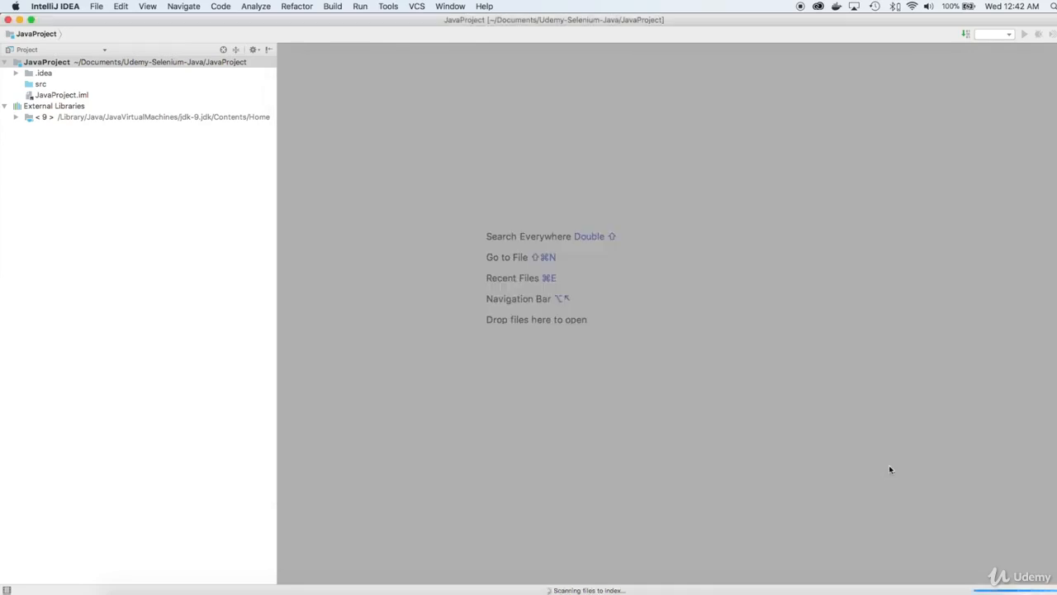
- Inspect the 1.8 external library, and compare the classpaths of the 1.8 and 9 SDKs in Project Structure
click(19, 119)
click(16, 118)
click(16, 117)
click(95, 6)
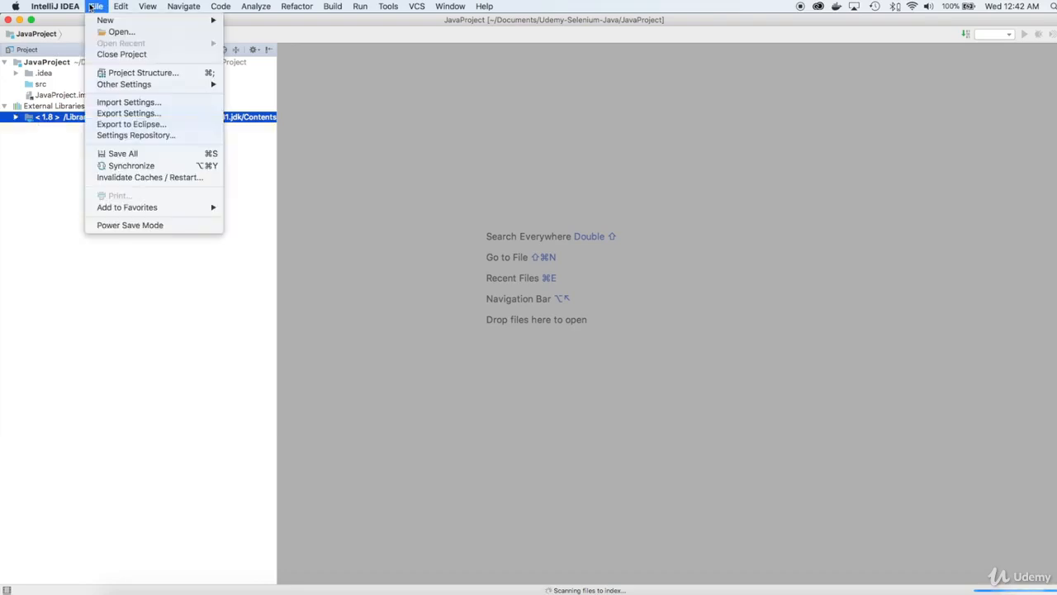
mouse_move(138, 86)
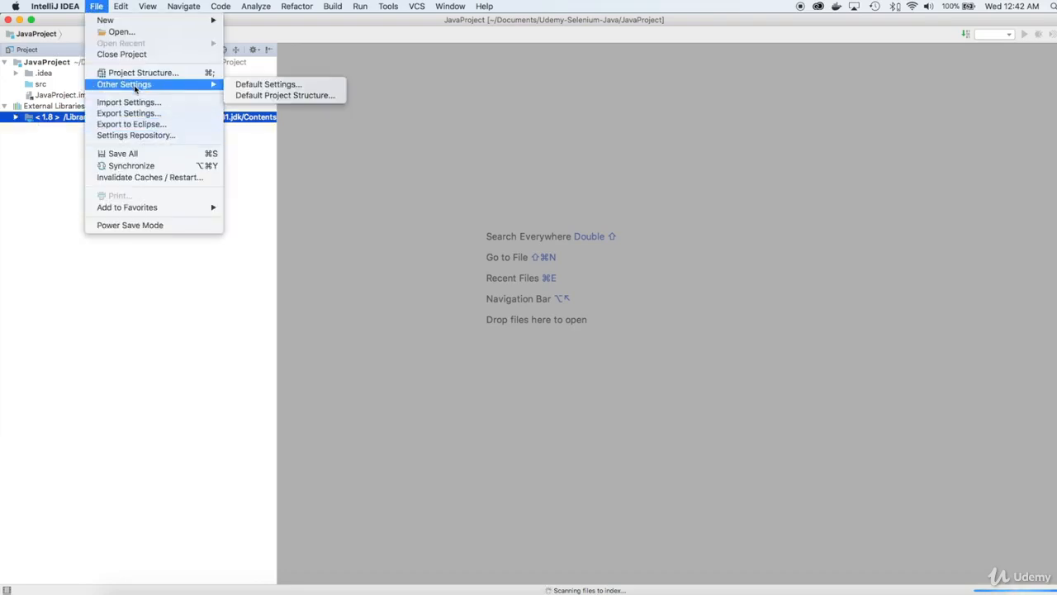
click(198, 75)
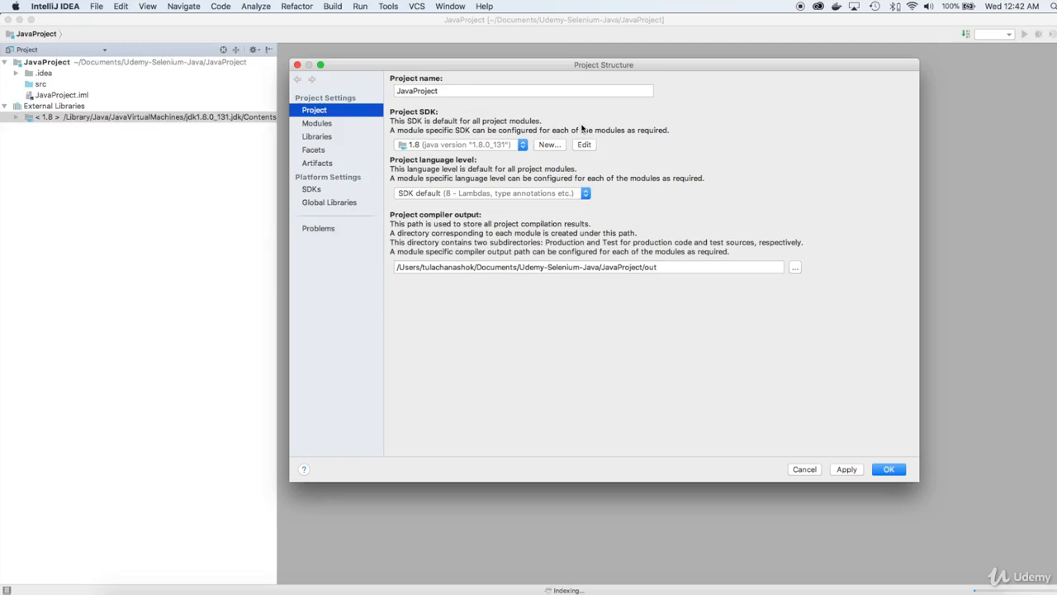
click(318, 191)
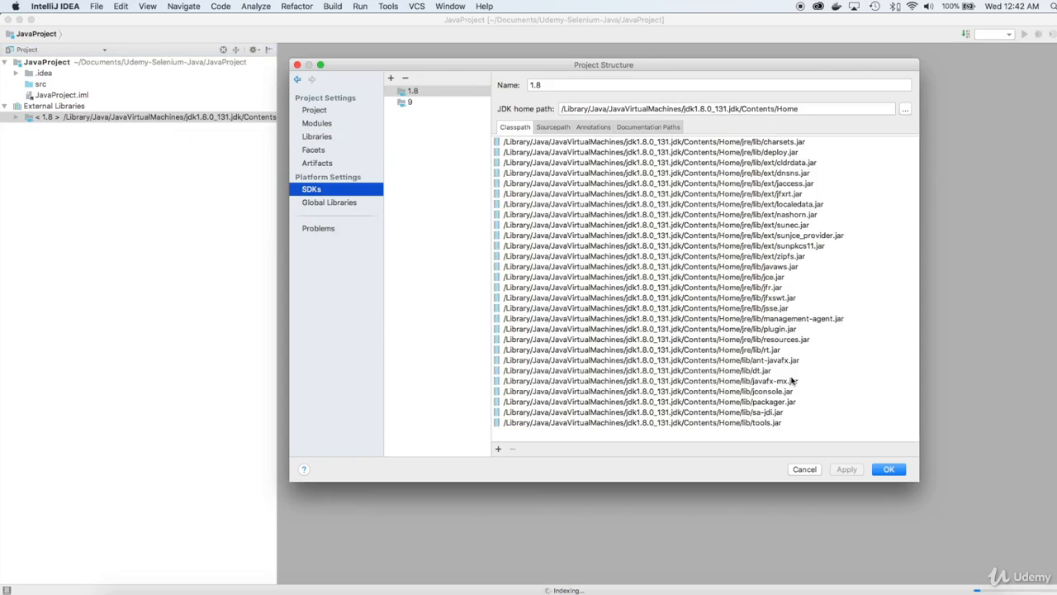
click(431, 105)
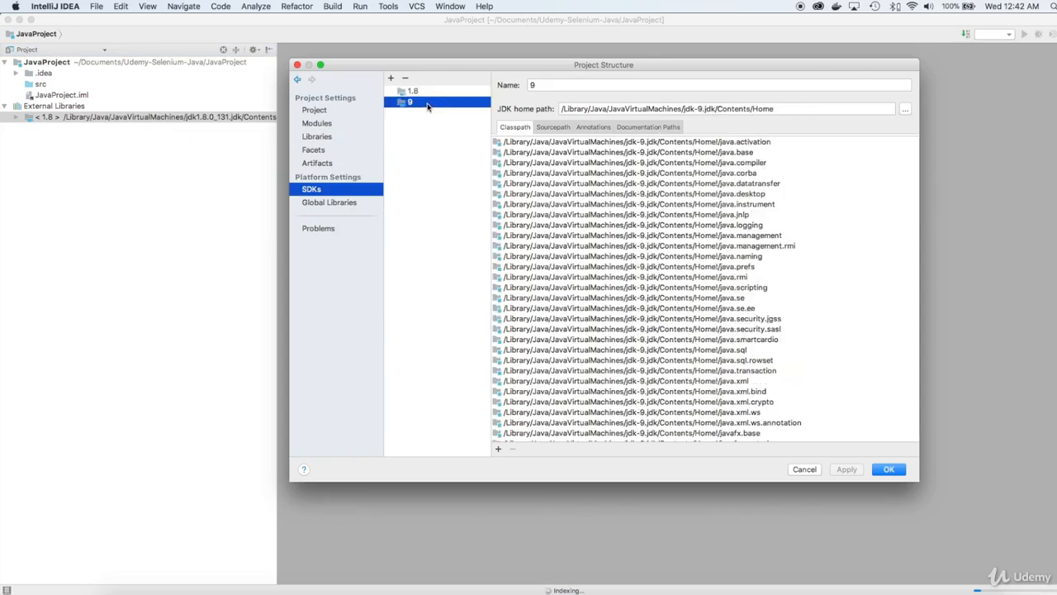
- Set the IDE appearance theme to Darcula in Preferences and apply it
click(128, 6)
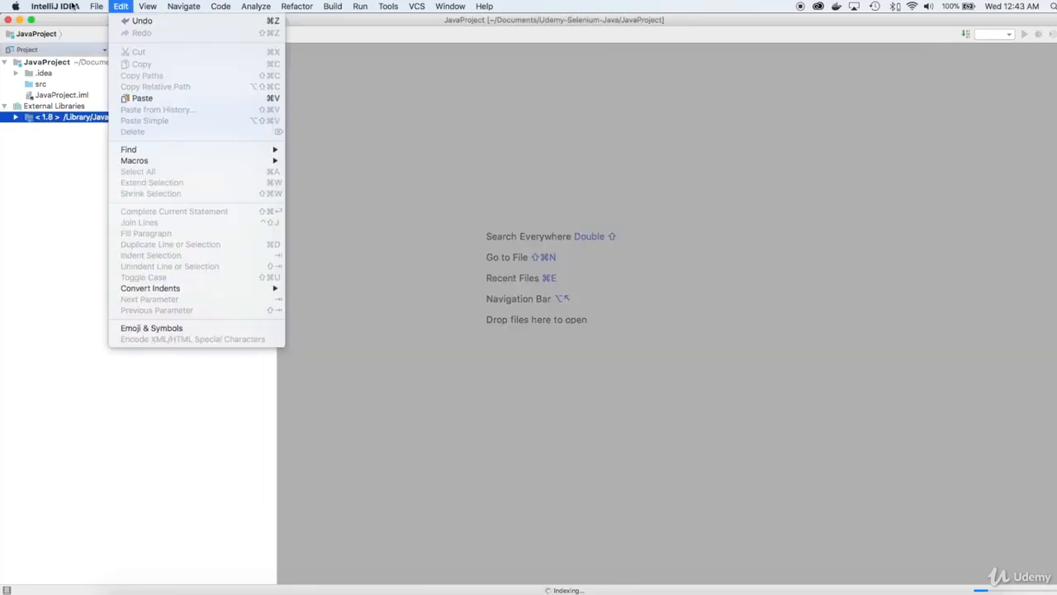
mouse_move(74, 7)
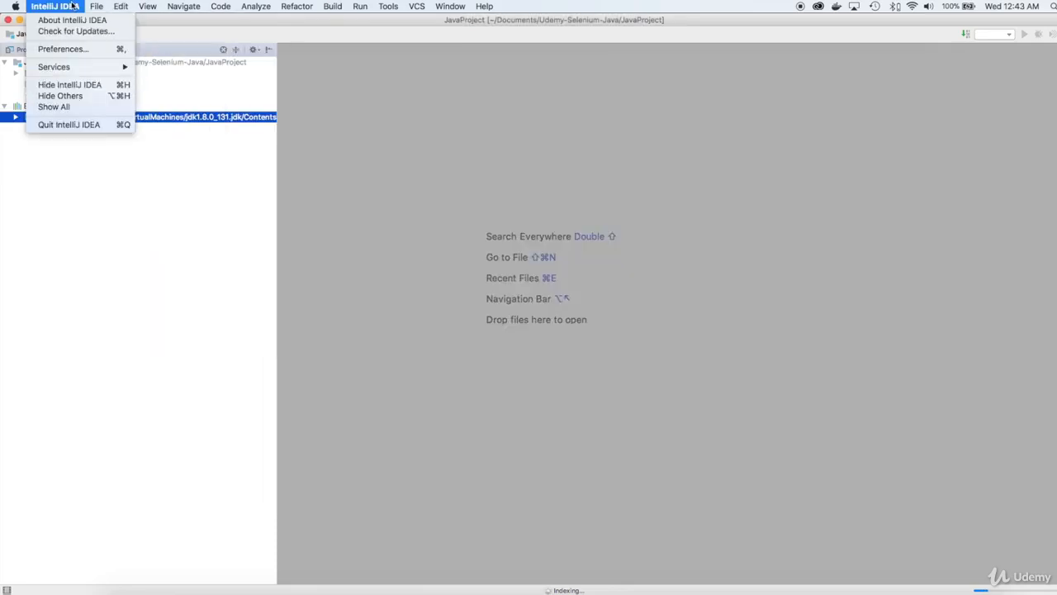
click(83, 50)
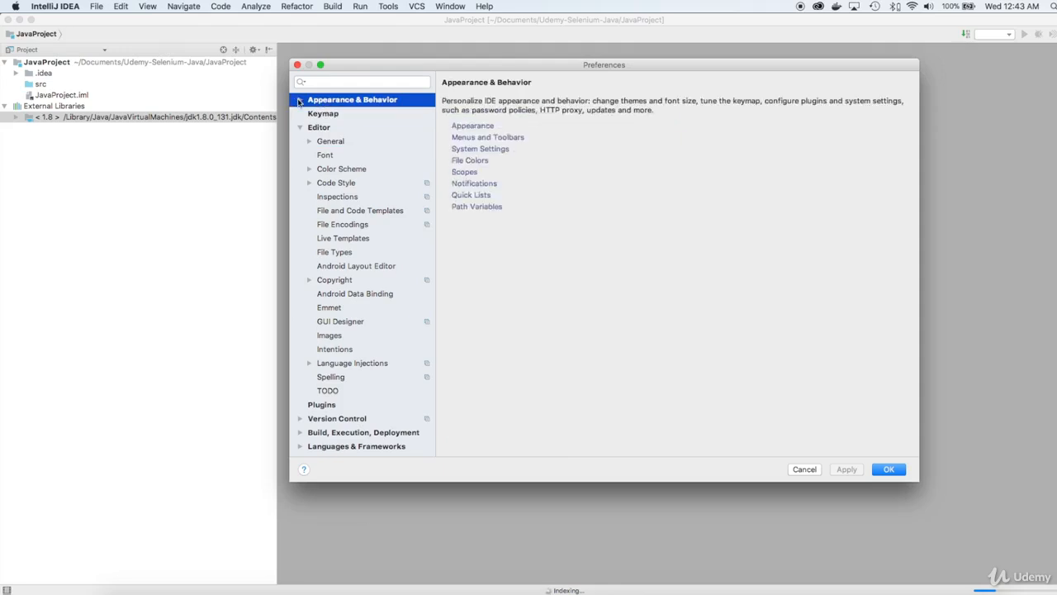
click(299, 99)
click(345, 115)
click(507, 120)
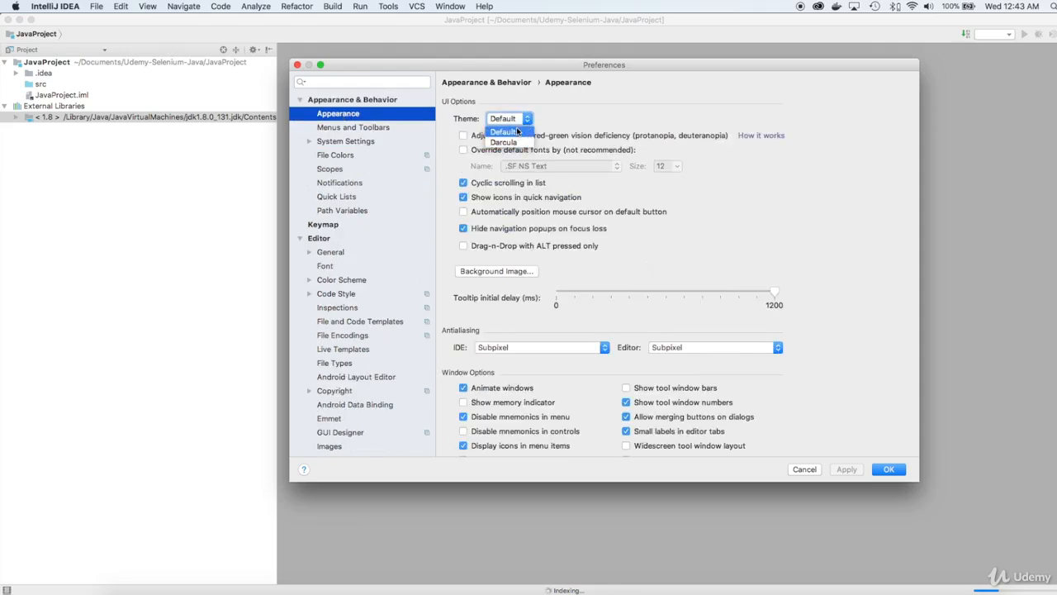
click(515, 143)
click(846, 469)
click(889, 469)
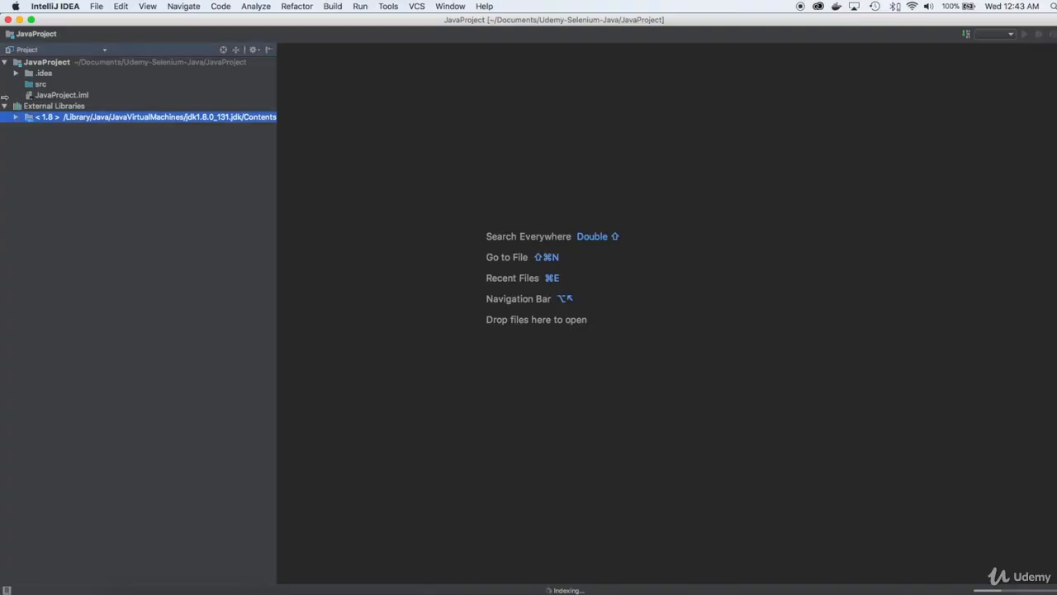
- Expand and collapse the .idea folder, select the src folder, and reopen the Appearance preferences
click(15, 74)
click(15, 74)
click(30, 85)
click(76, 6)
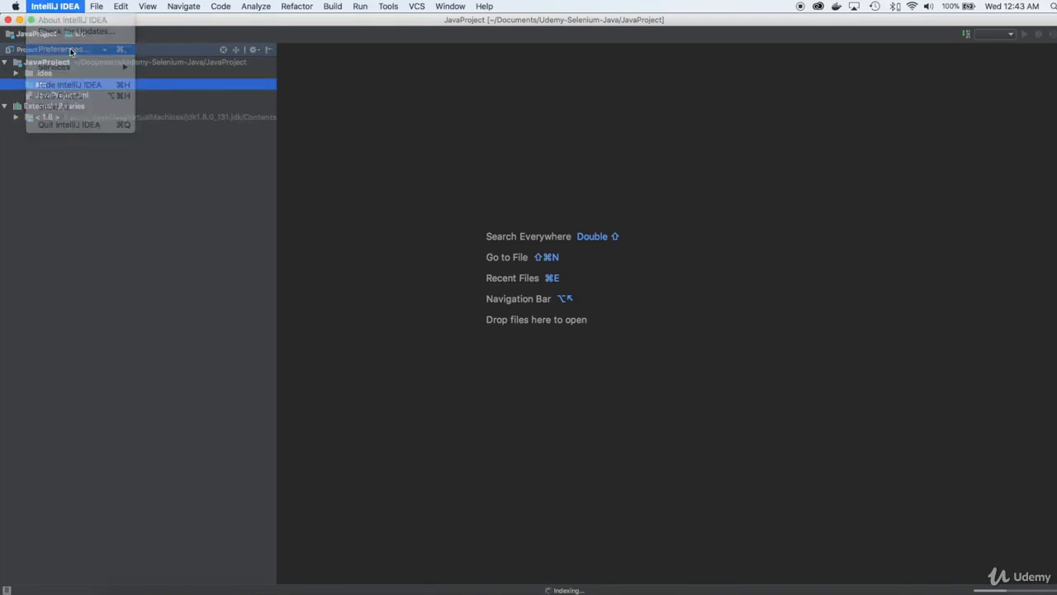
click(87, 48)
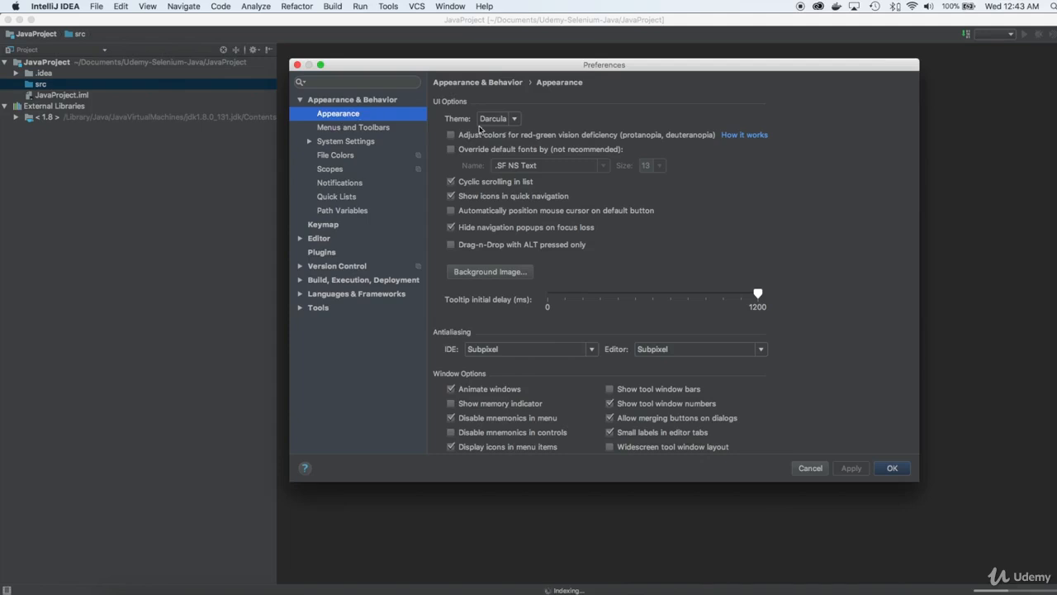
click(451, 150)
click(604, 166)
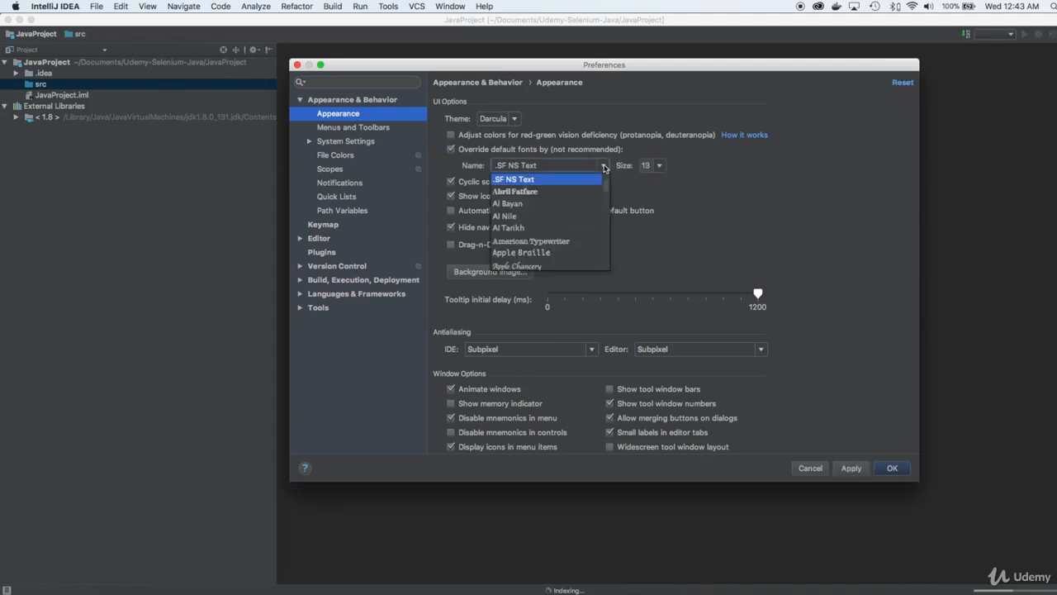
click(451, 150)
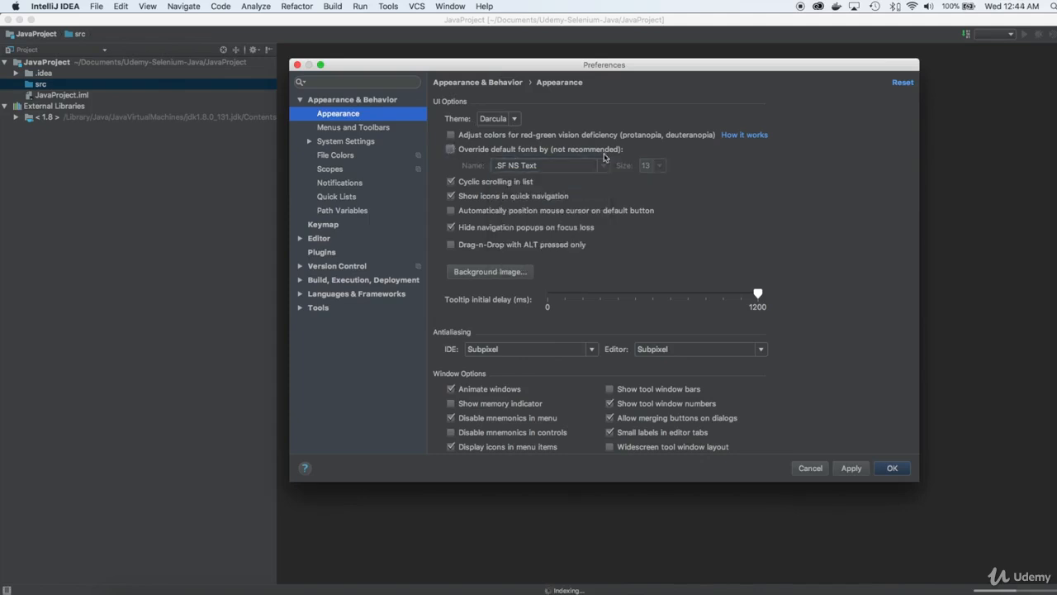
- Set the editor font size to 14 in the Font preferences and accept the change
click(300, 239)
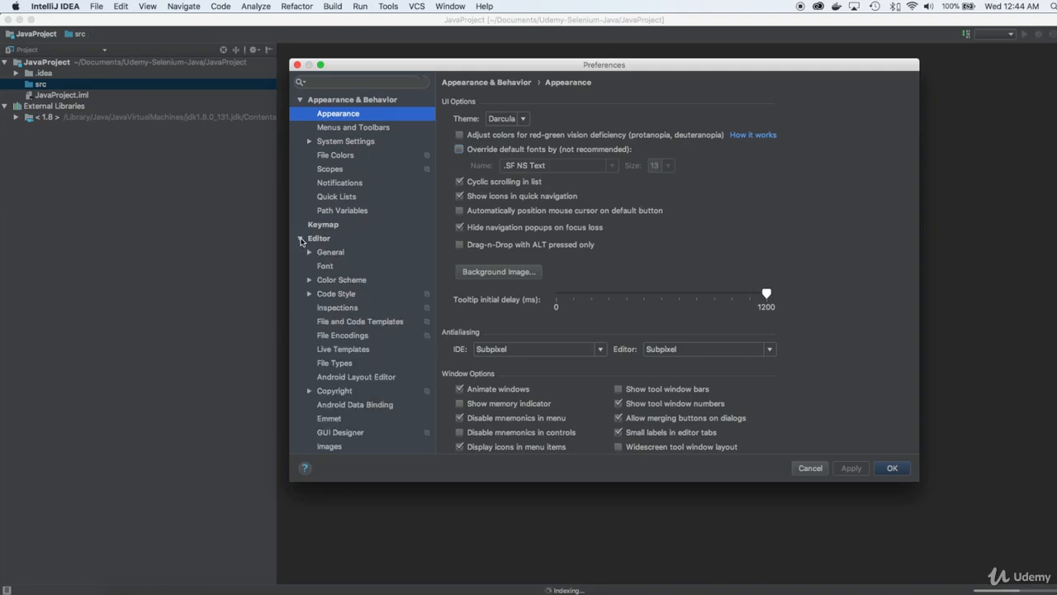
click(363, 266)
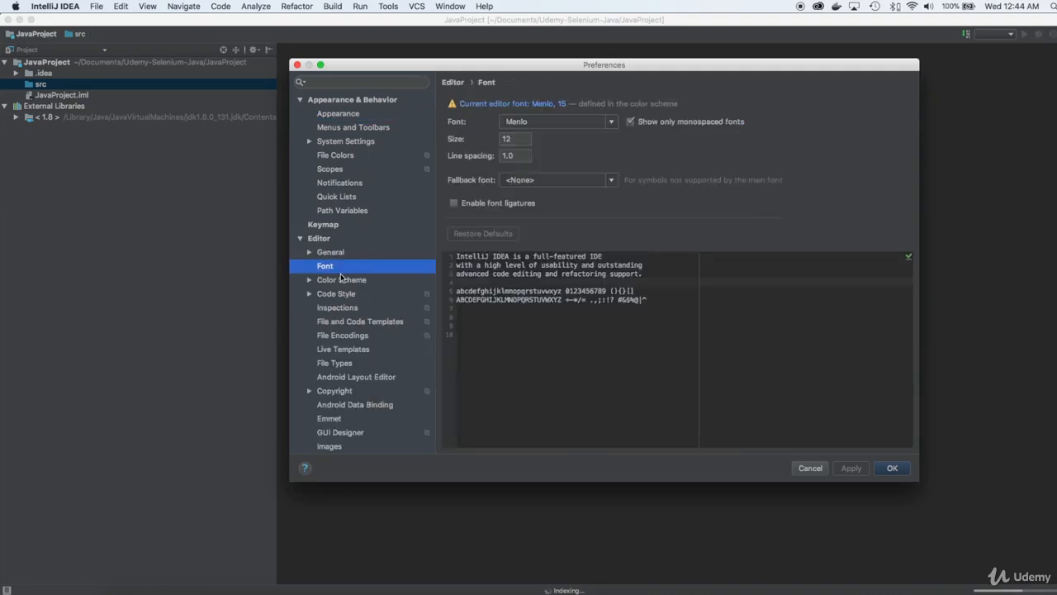
drag(514, 138, 487, 138)
text(14)
click(888, 470)
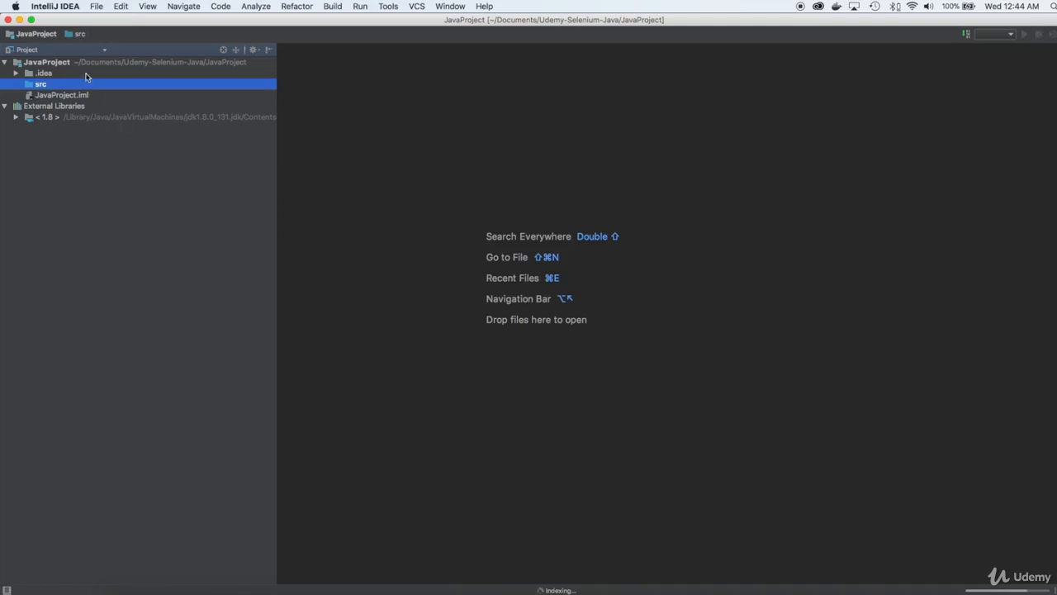
click(253, 6)
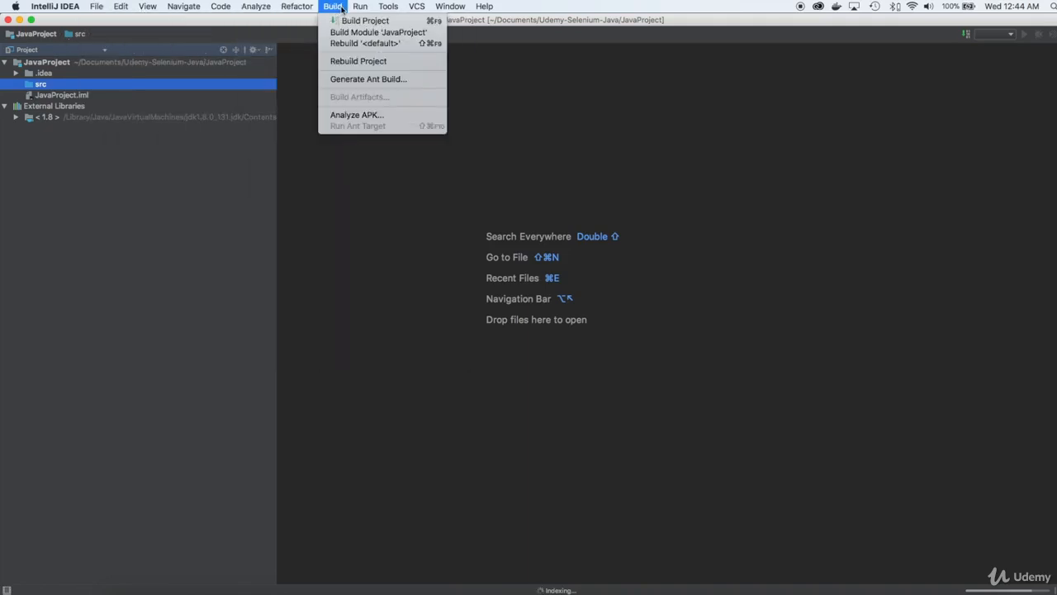
mouse_move(361, 9)
click(360, 30)
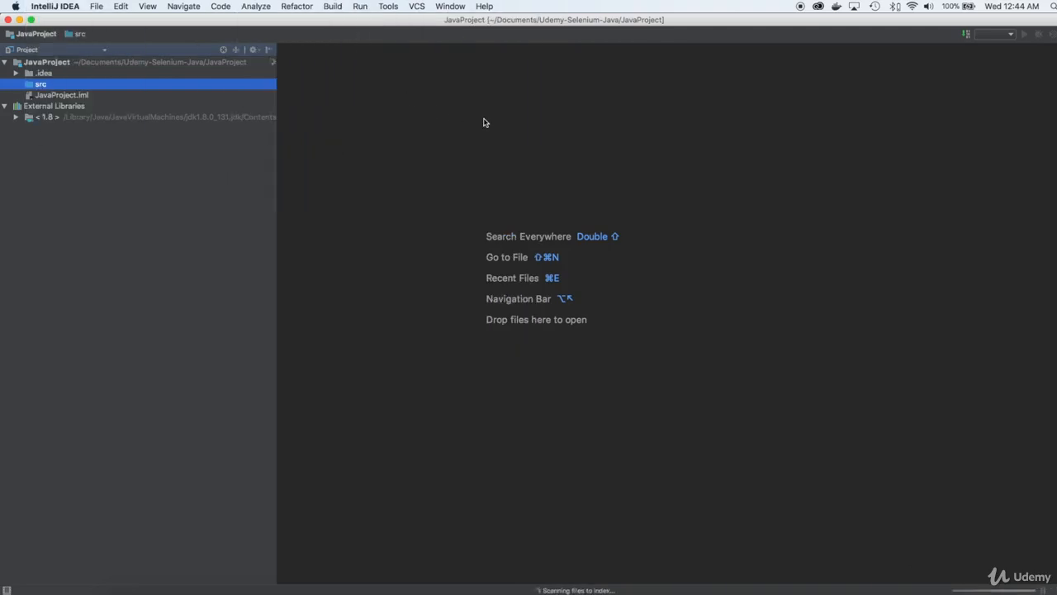